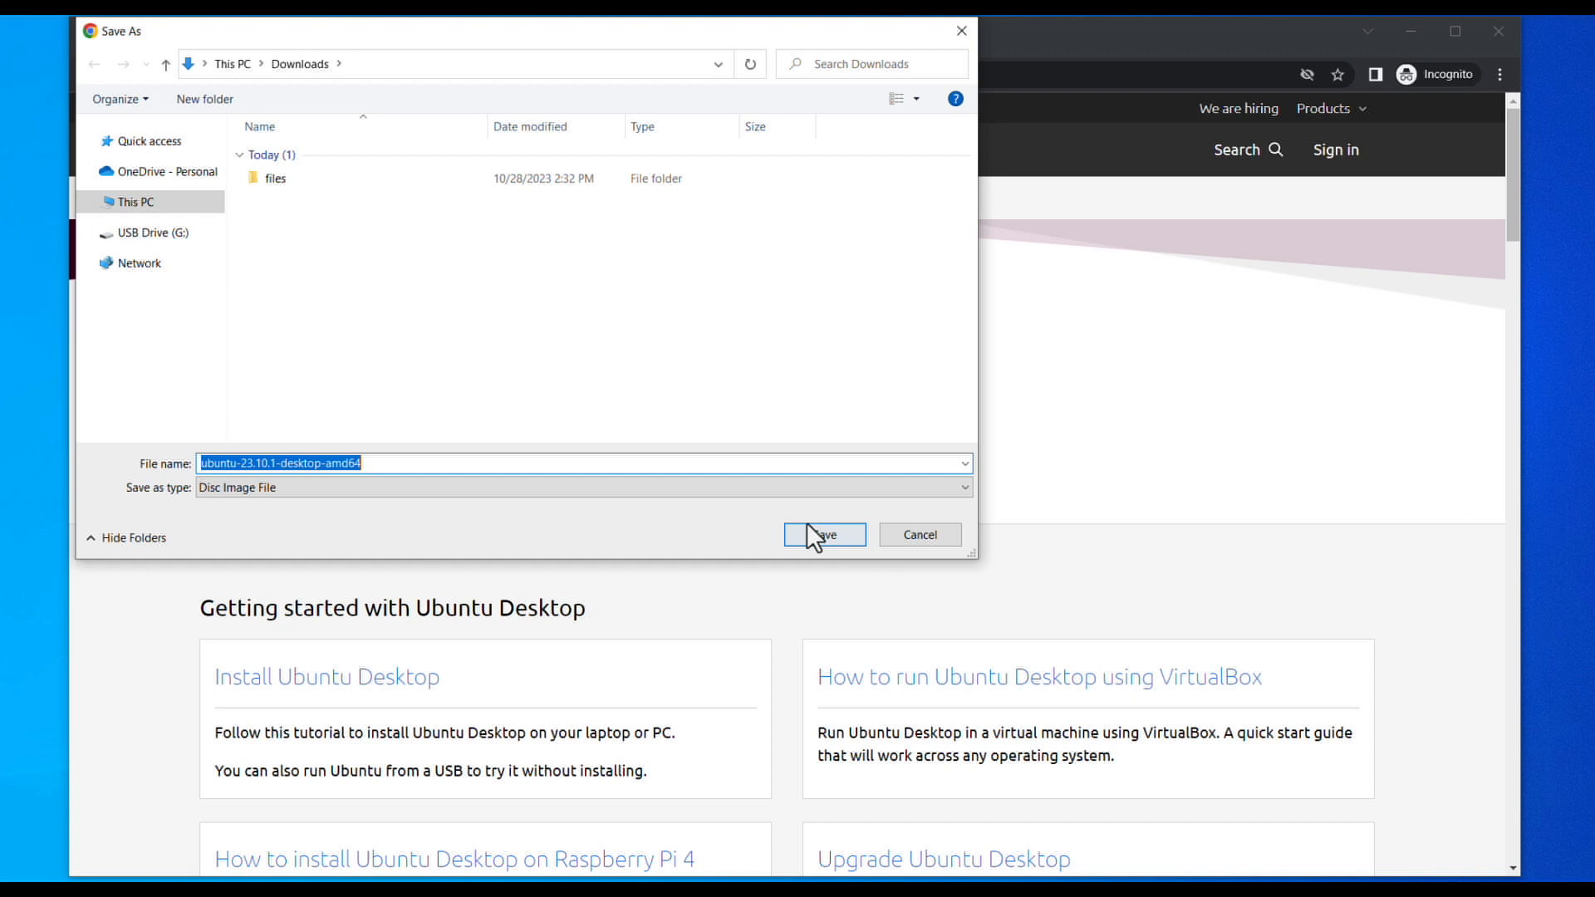
# Save the 4.8 GB ubuntu-23.10.1-desktop-amd64 ISO and show it in its Downloads folder.
pyautogui.click(808, 528)
pyautogui.click(1340, 77)
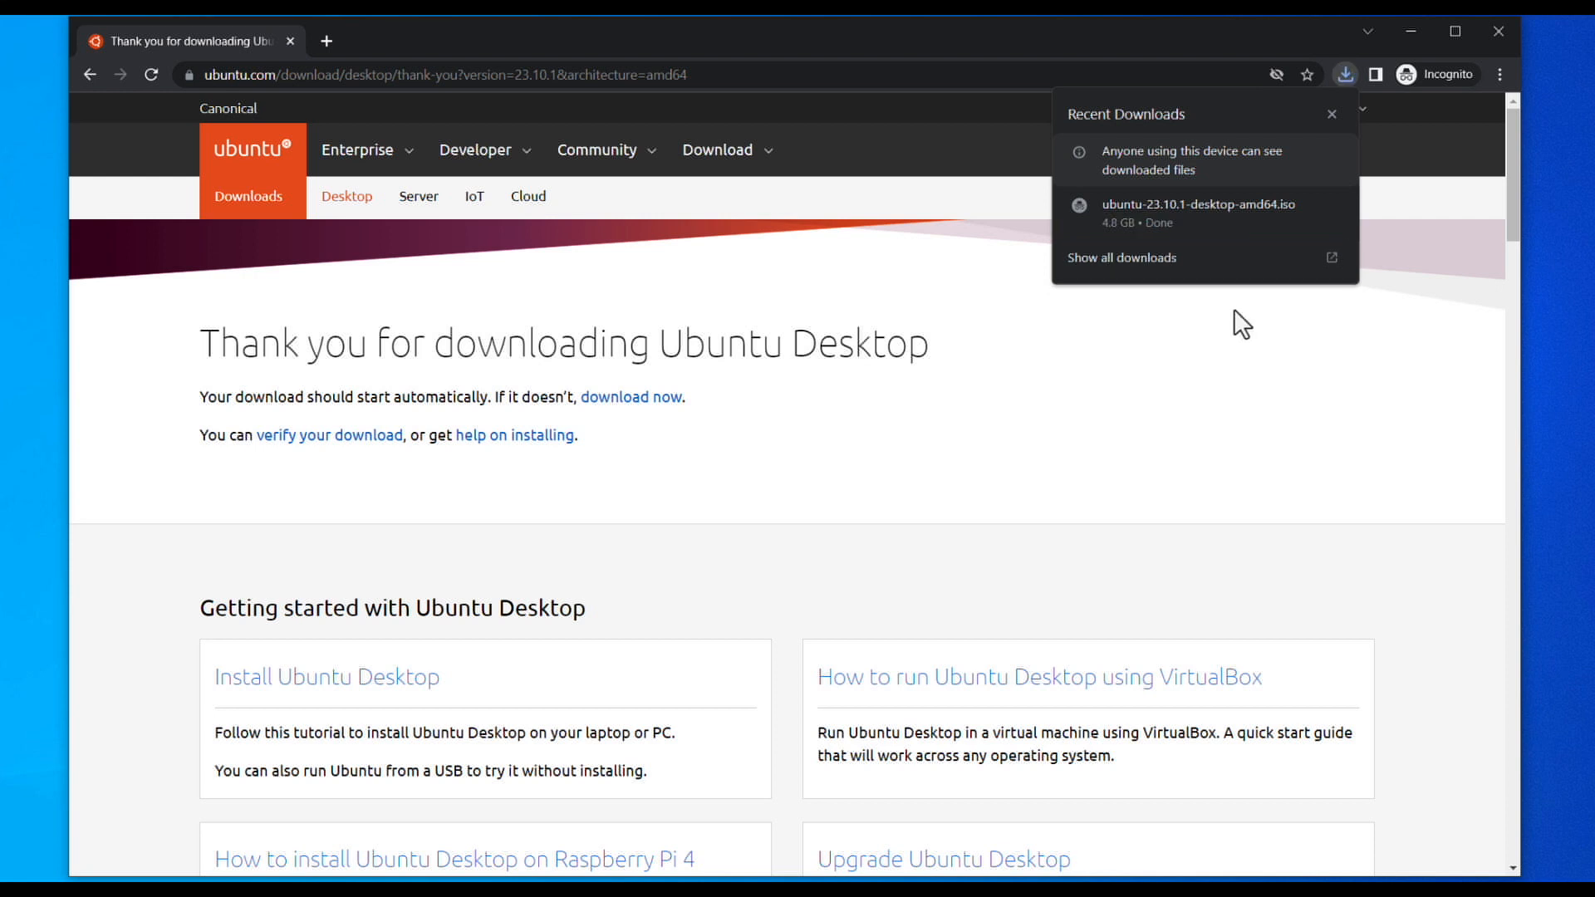
pyautogui.click(1220, 259)
pyautogui.click(612, 304)
pyautogui.click(1409, 31)
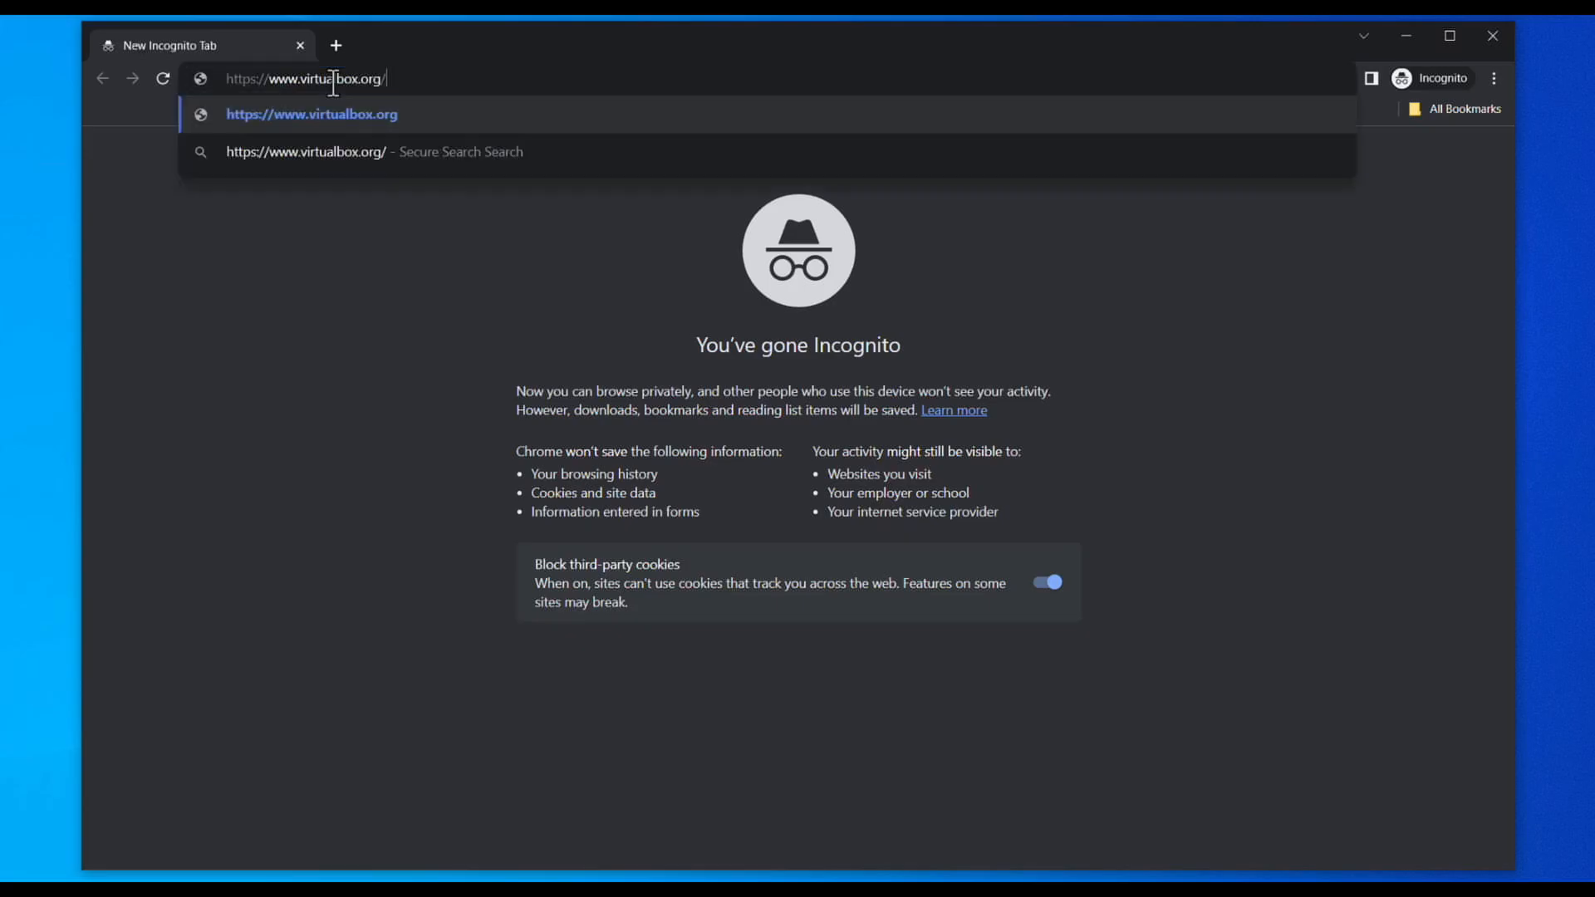
# Go to virtualbox.org to reach the VirtualBox 7.0 welcome page.
pyautogui.press('Return')
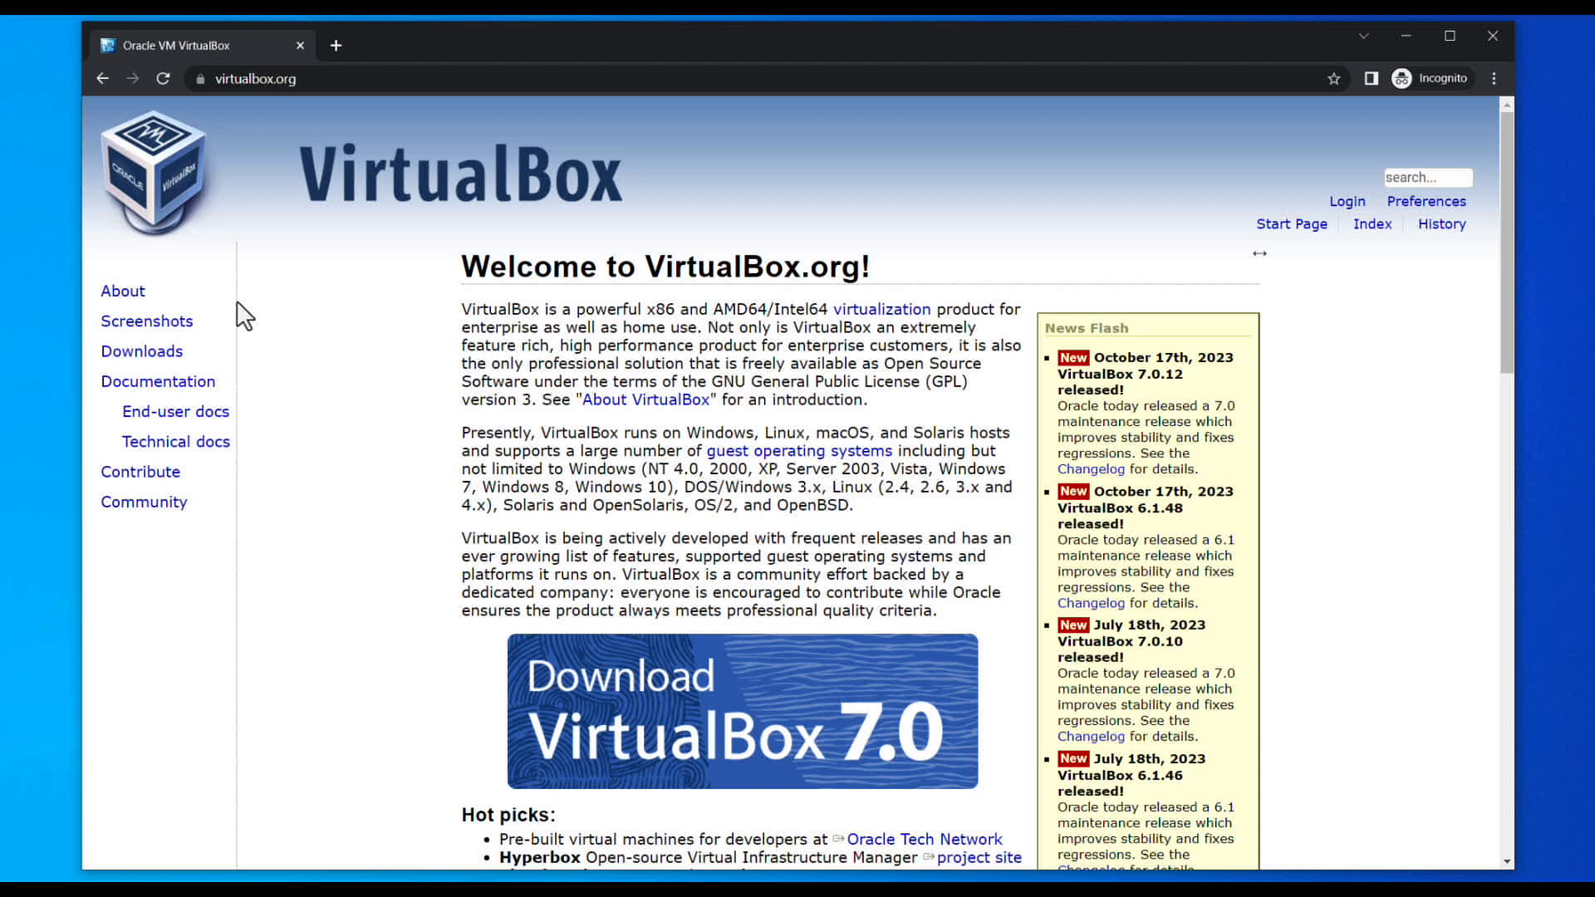
# Download the VirtualBox 7.0.12 Windows hosts installer into Downloads.
pyautogui.click(153, 356)
pyautogui.doubleClick(494, 465)
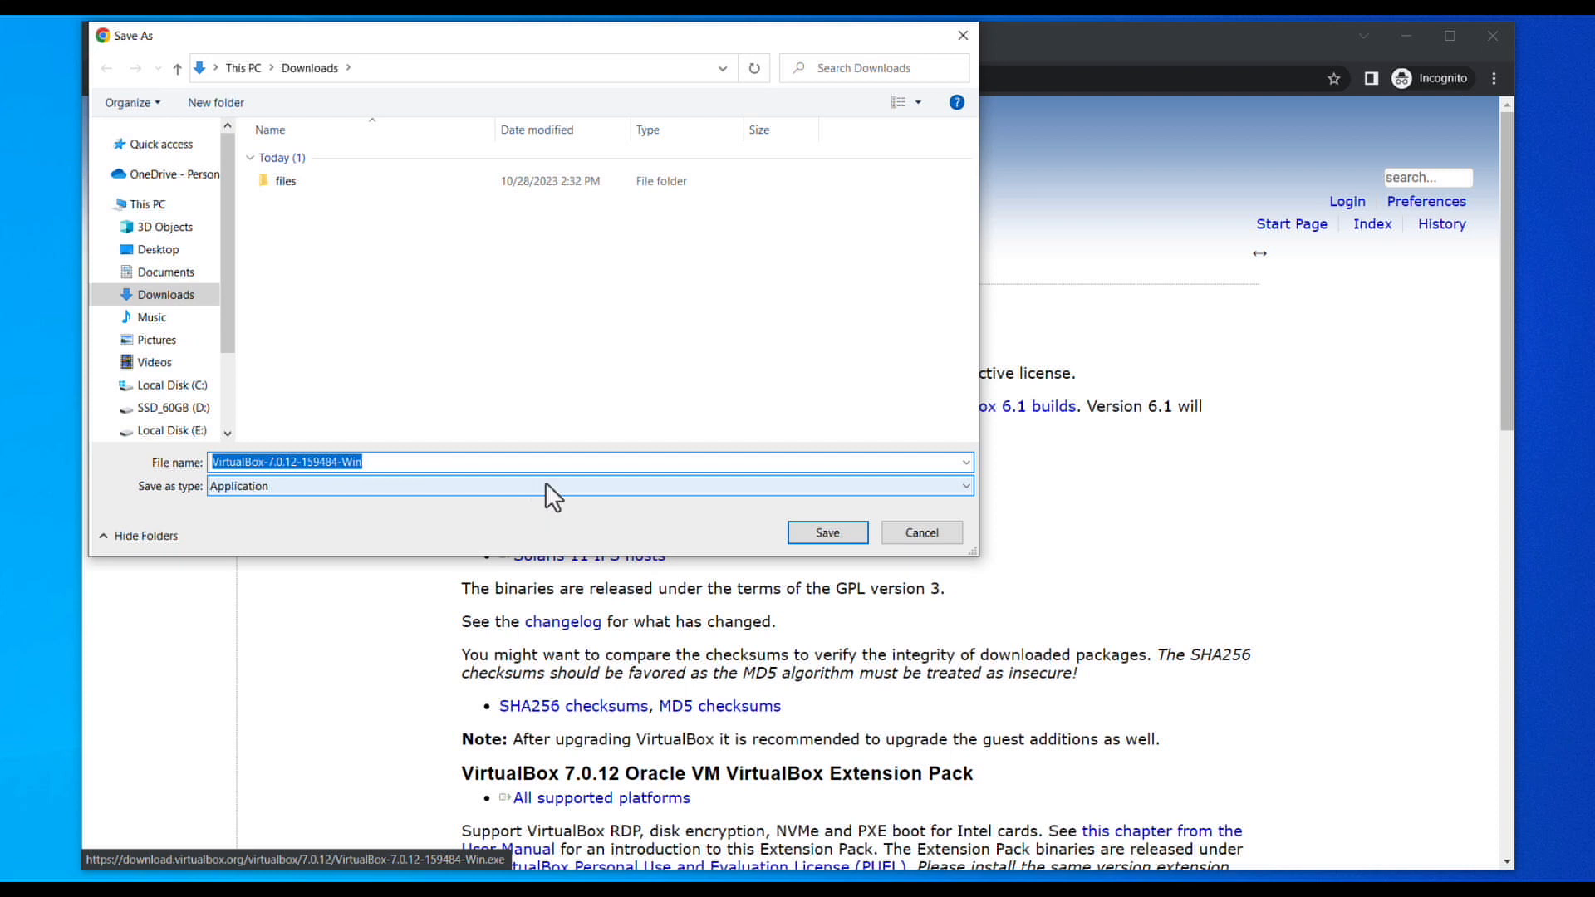
pyautogui.click(847, 531)
pyautogui.click(1341, 77)
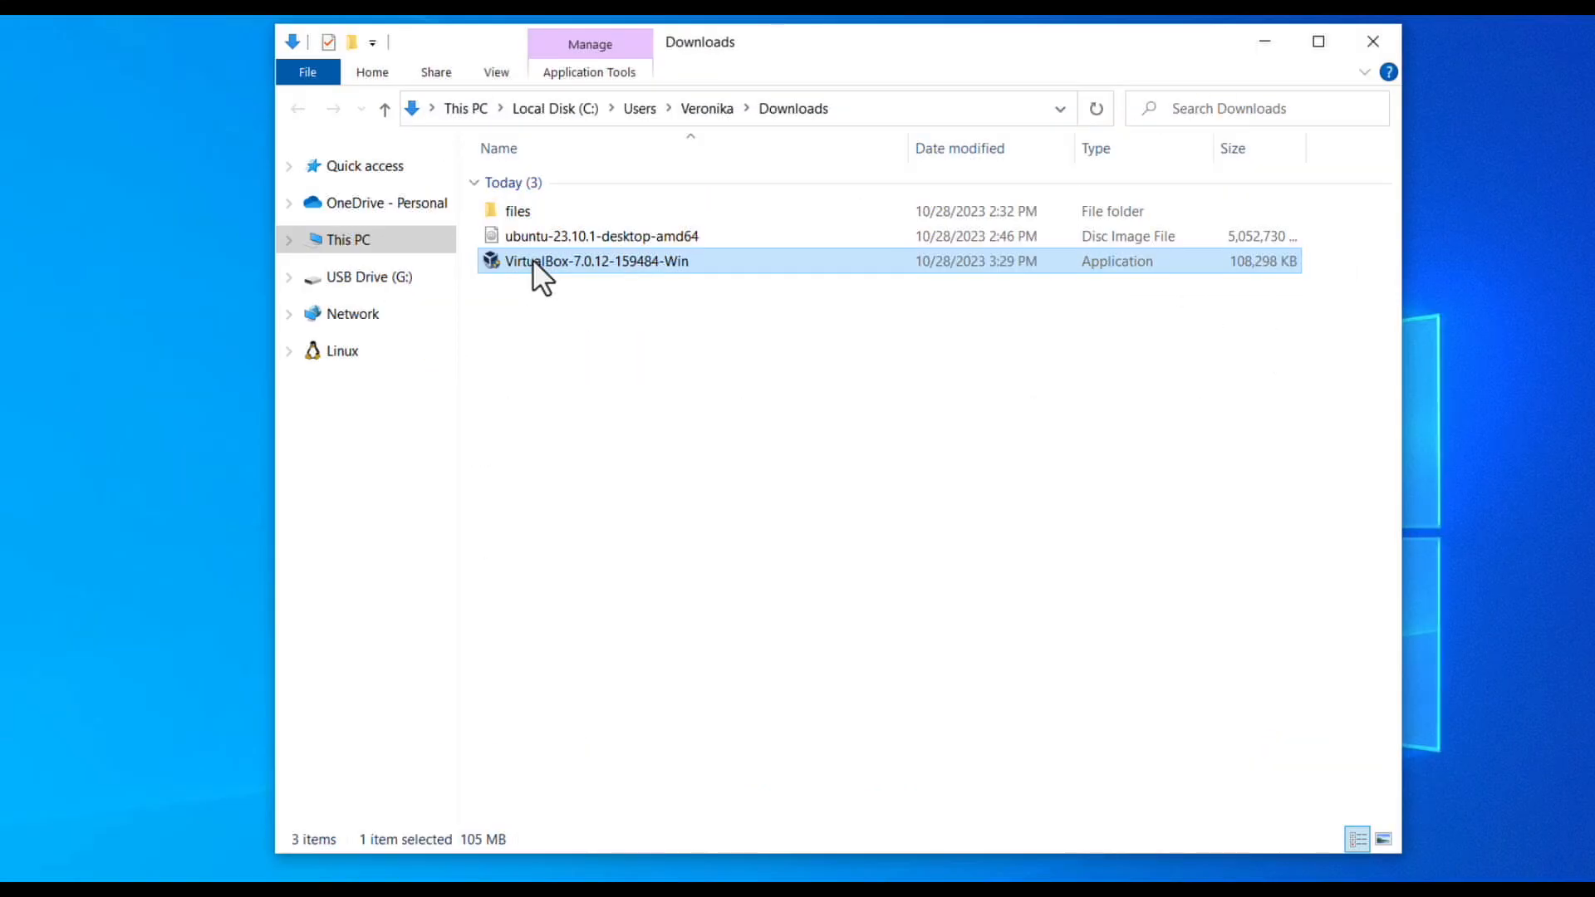
# Run VirtualBox-7.0.12-159484-Win.exe as administrator from its folder.
pyautogui.rightClick(532, 260)
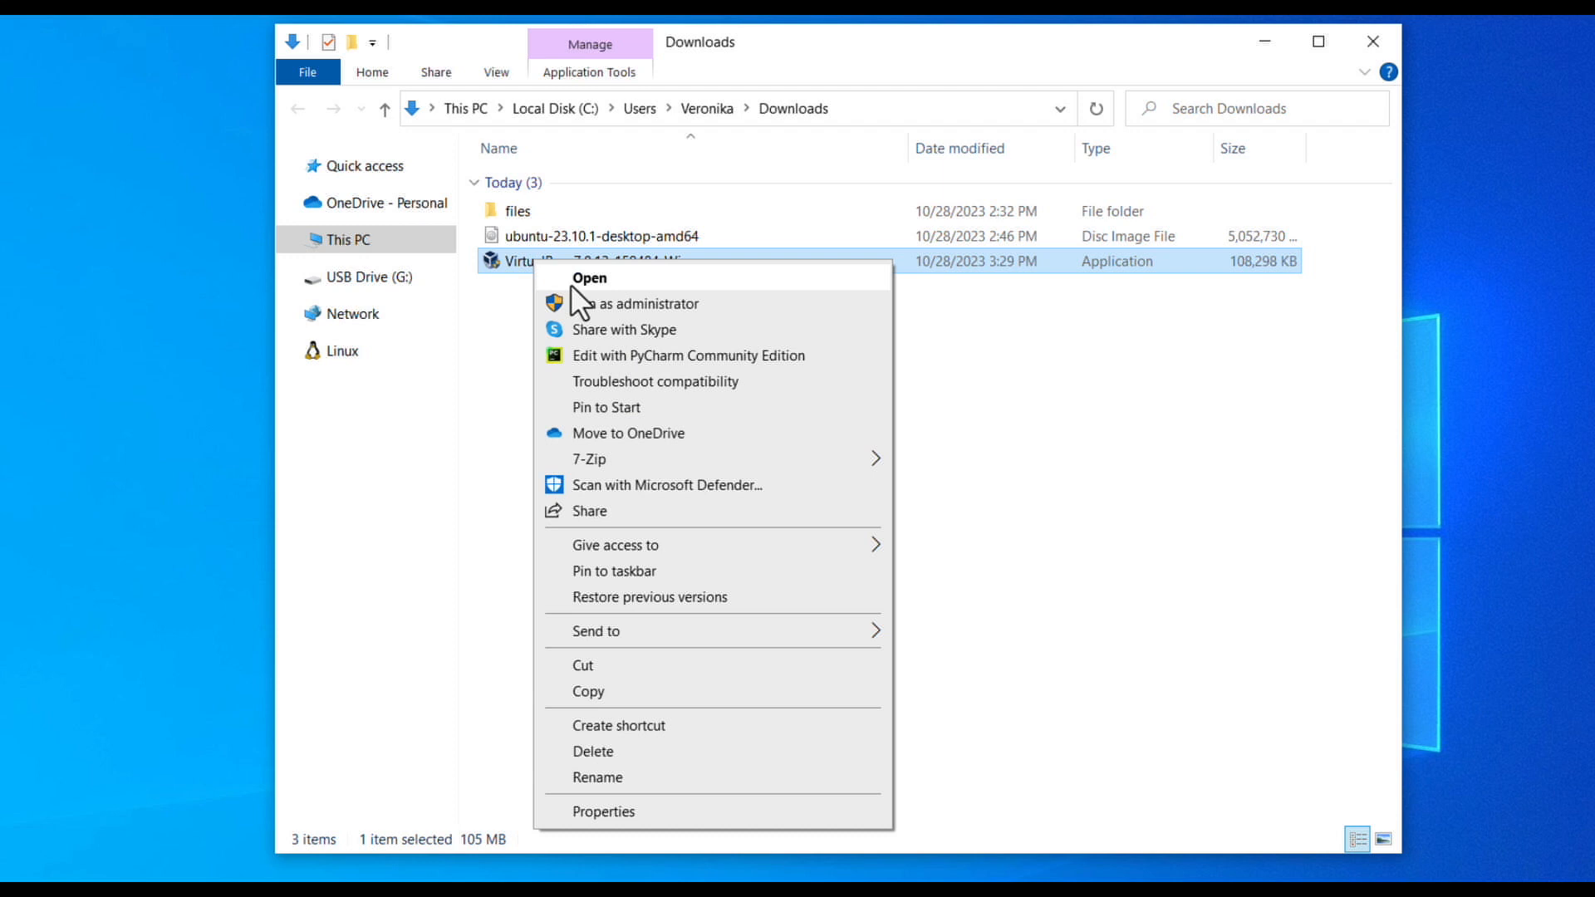
pyautogui.click(586, 307)
pyautogui.click(1266, 44)
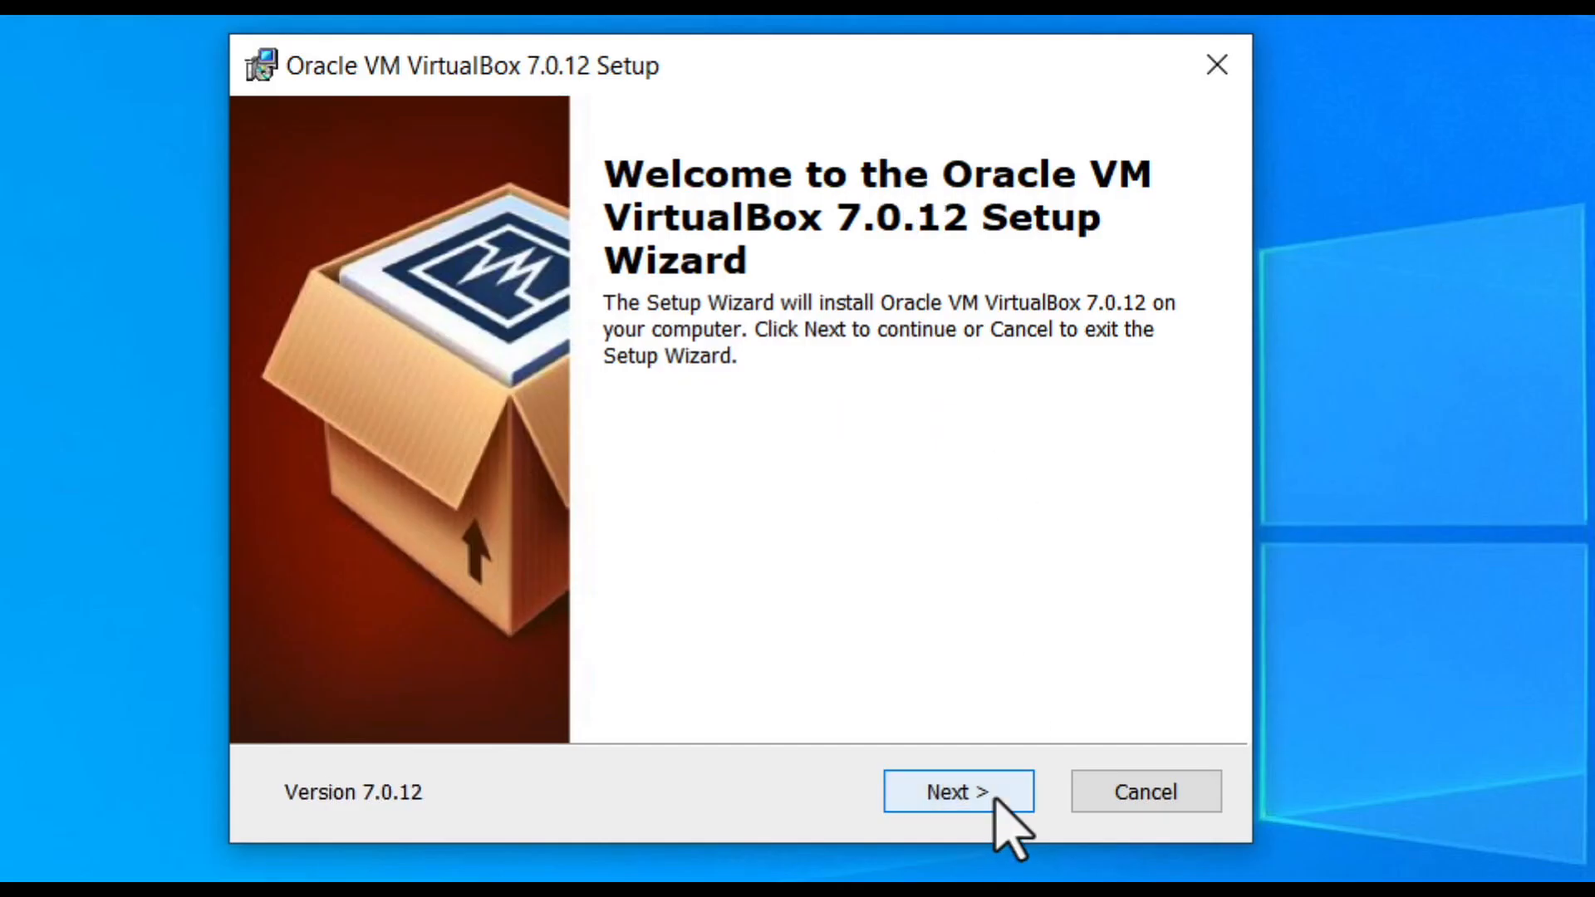
# Install VirtualBox 7.0.12 with default features, accepting the network reset and Python dependency prompts.
pyautogui.click(994, 799)
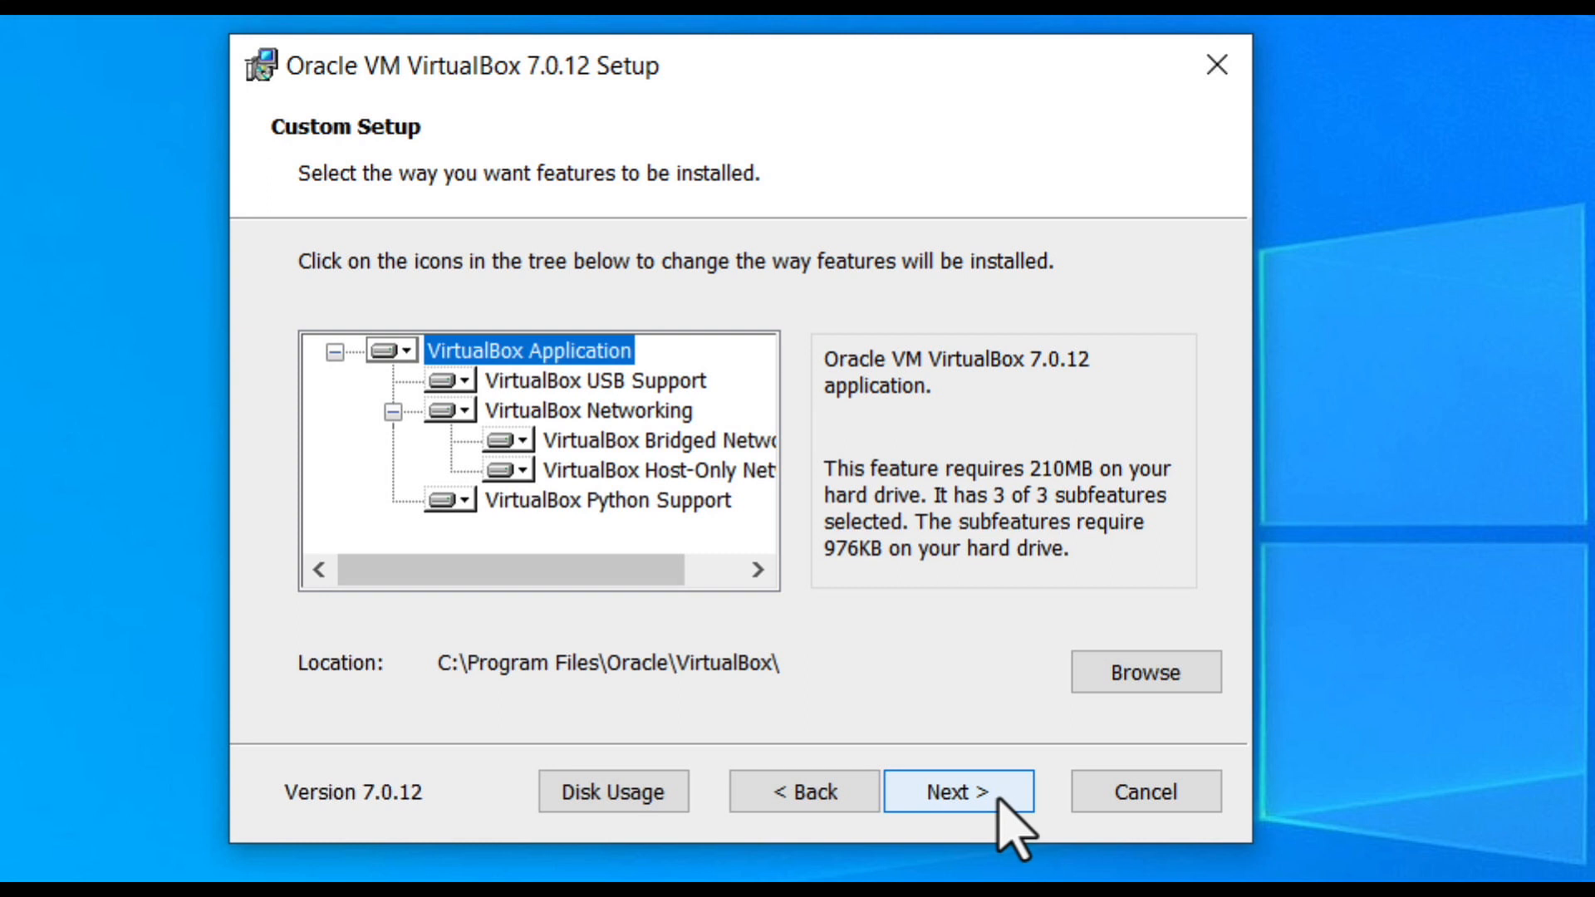
pyautogui.click(997, 800)
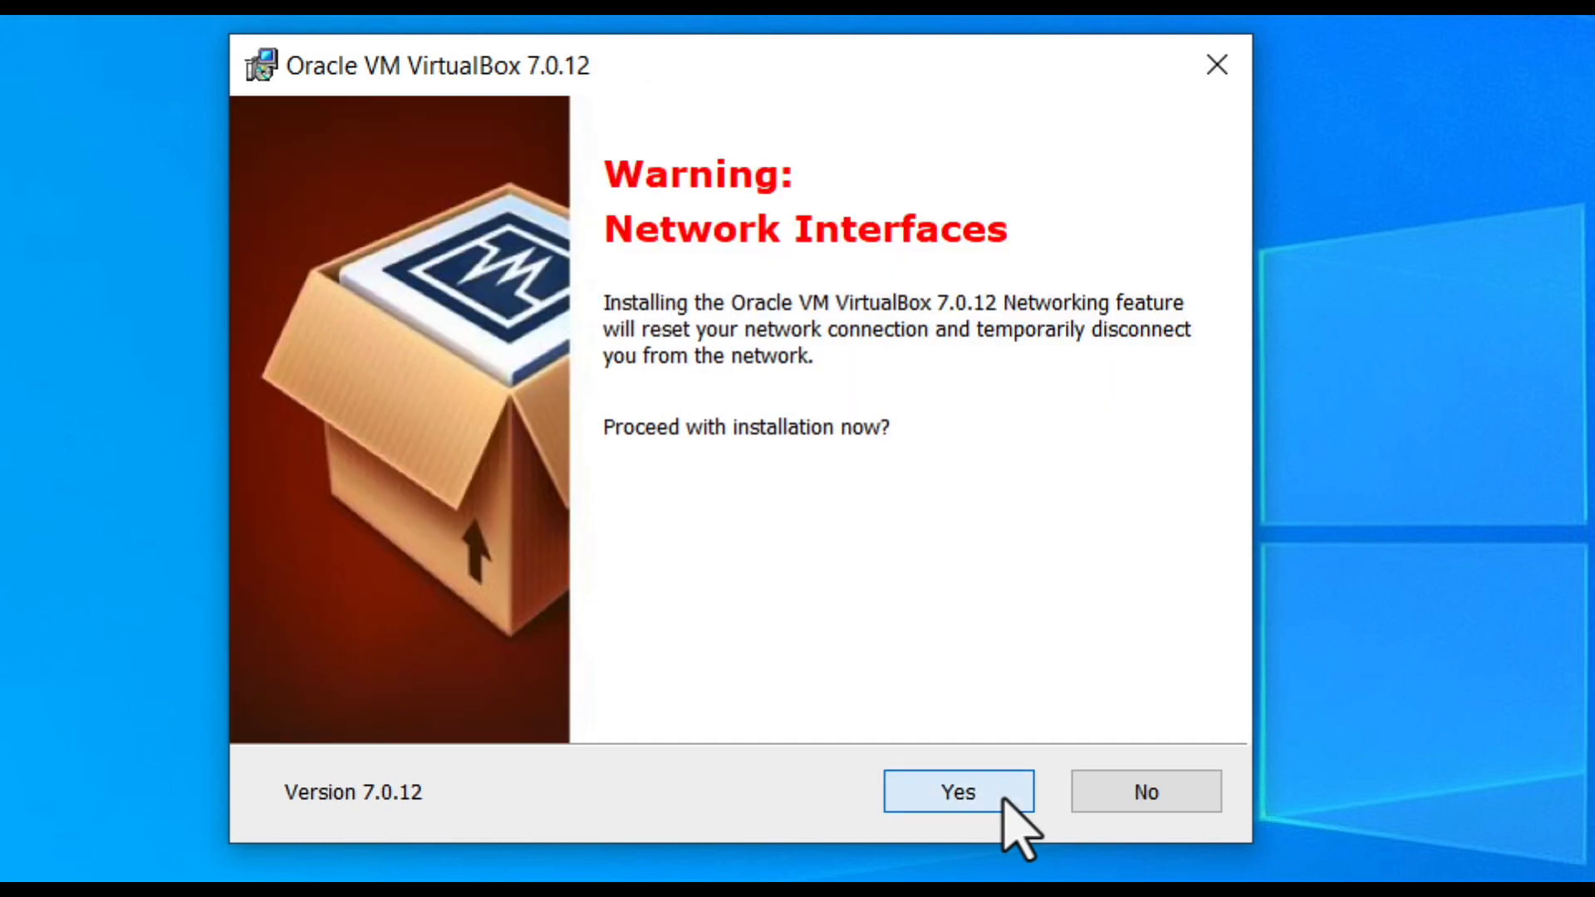
pyautogui.click(1002, 800)
pyautogui.click(1003, 799)
pyautogui.click(1003, 799)
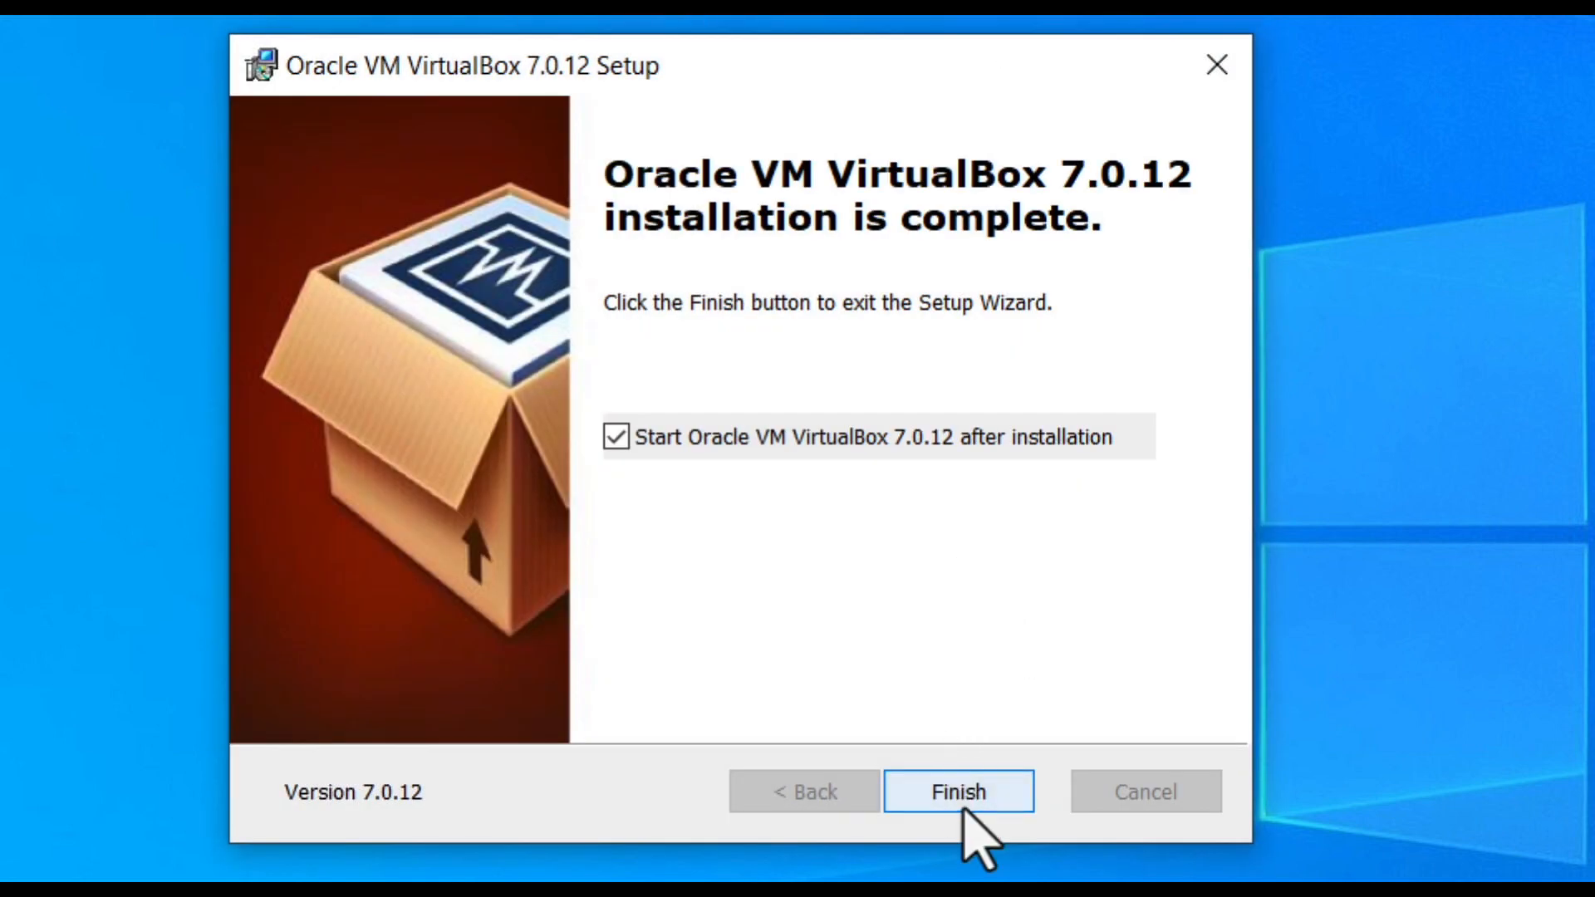
pyautogui.click(963, 807)
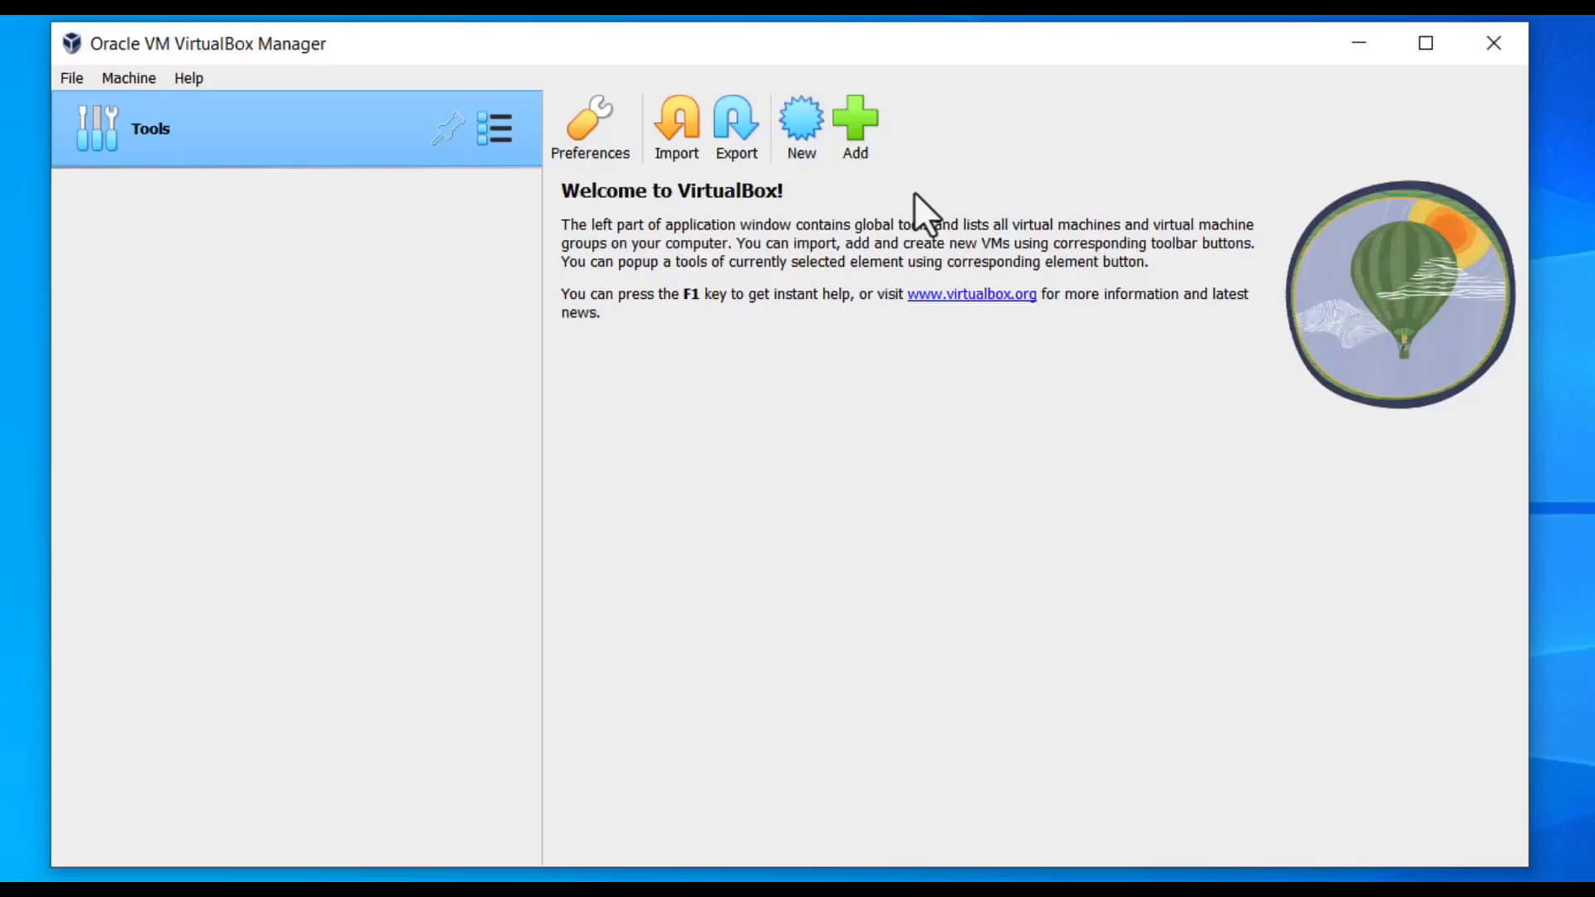
# Create a new virtual machine named 'Ubuntu Desktop 23.10'.
pyautogui.click(801, 132)
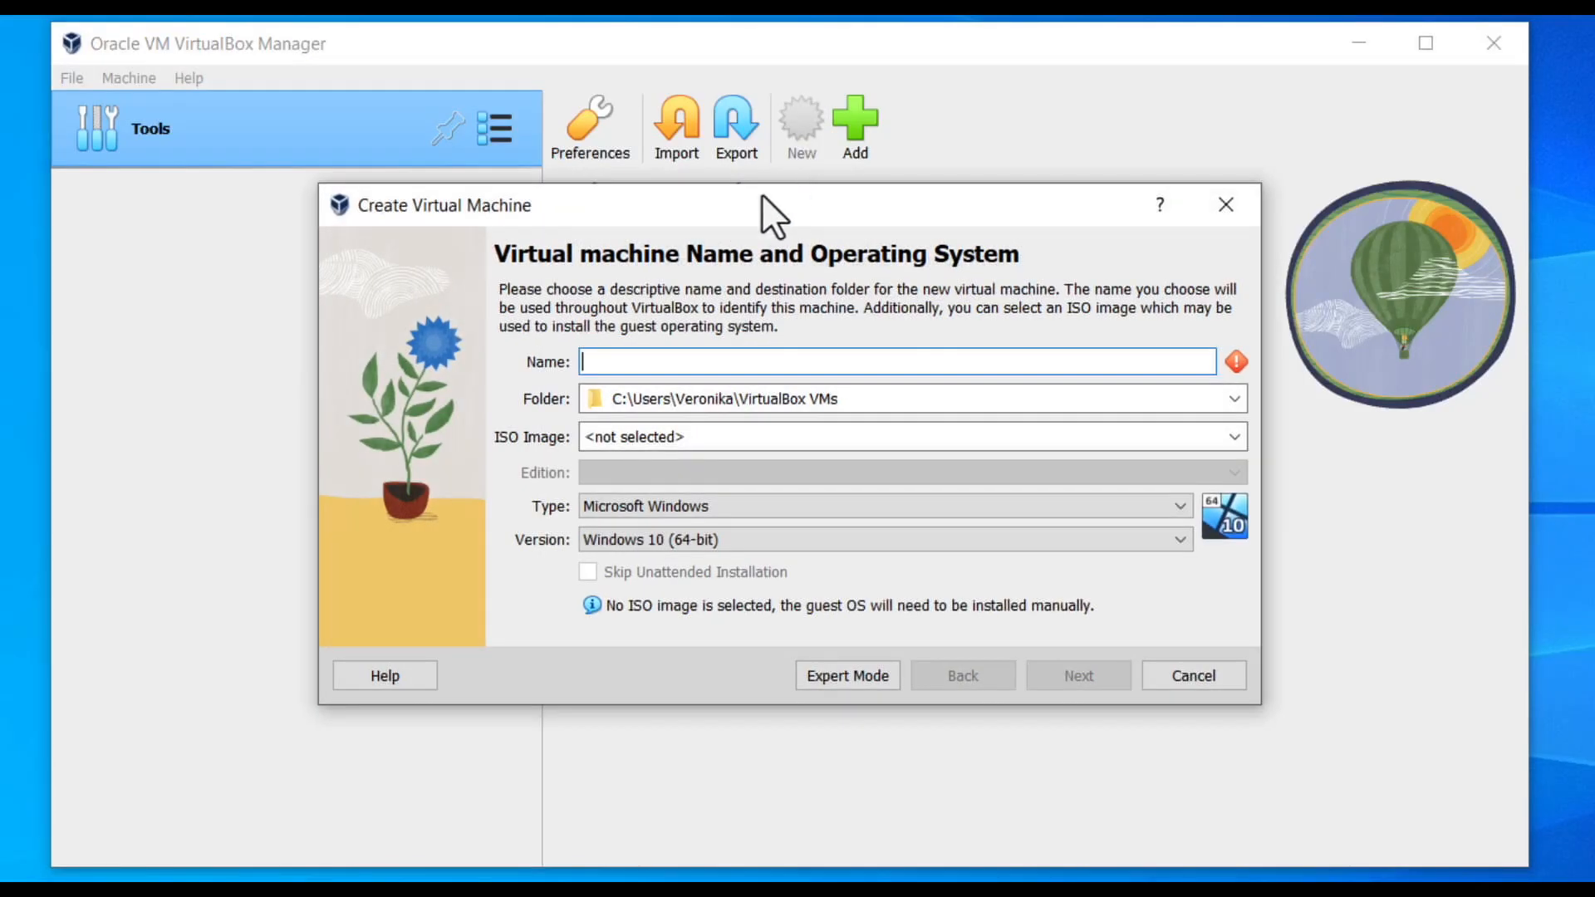
pyautogui.click(588, 361)
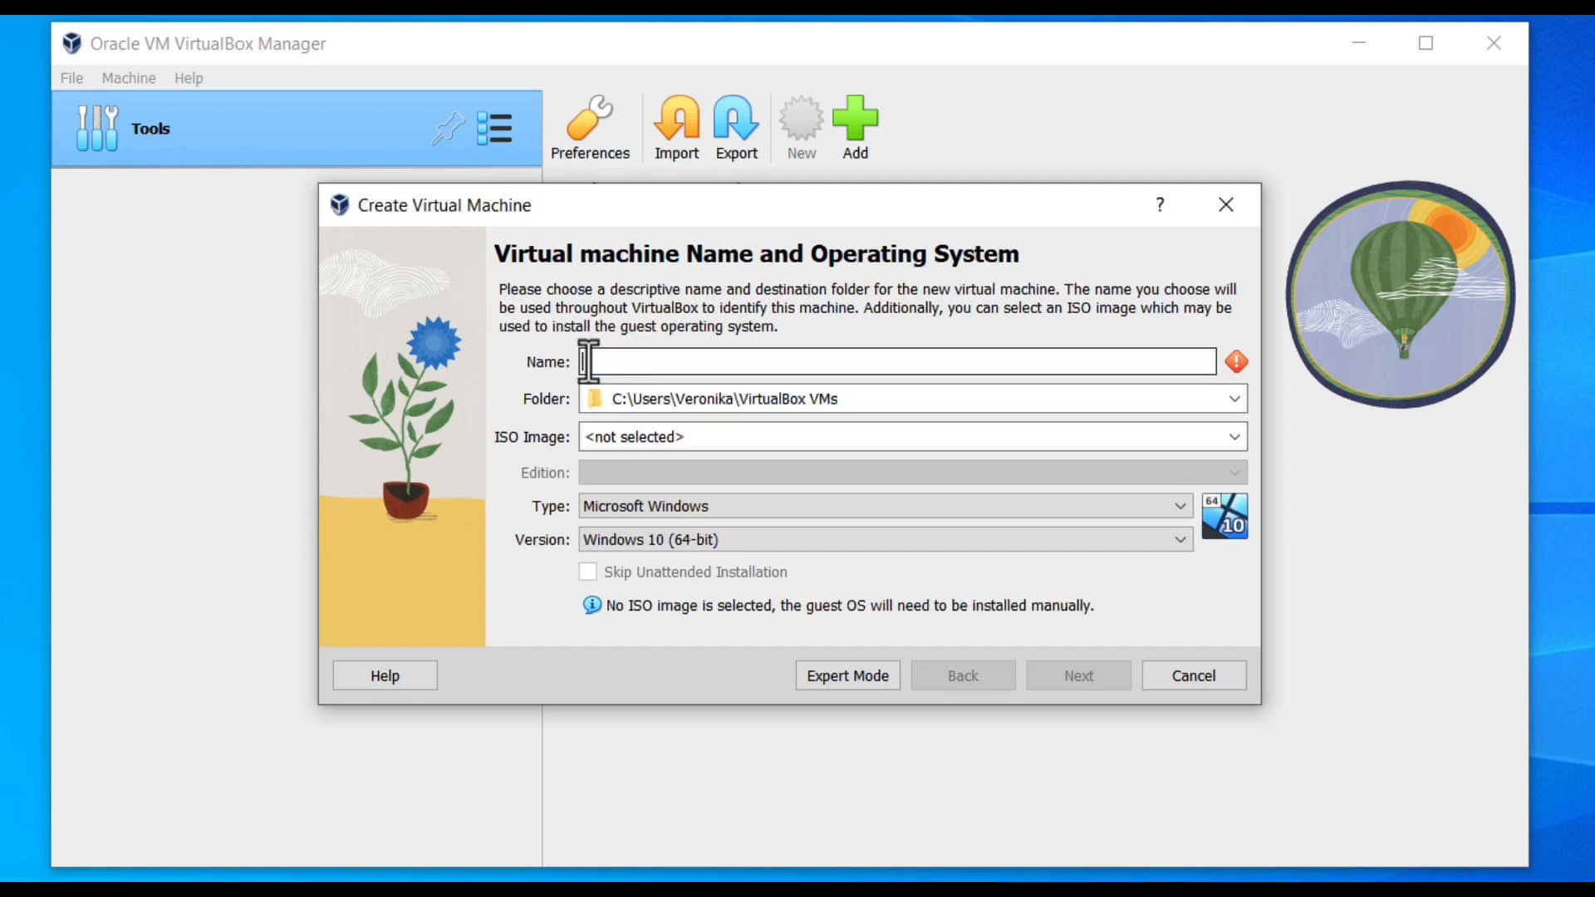
pyautogui.write('Ubuntu Desk')
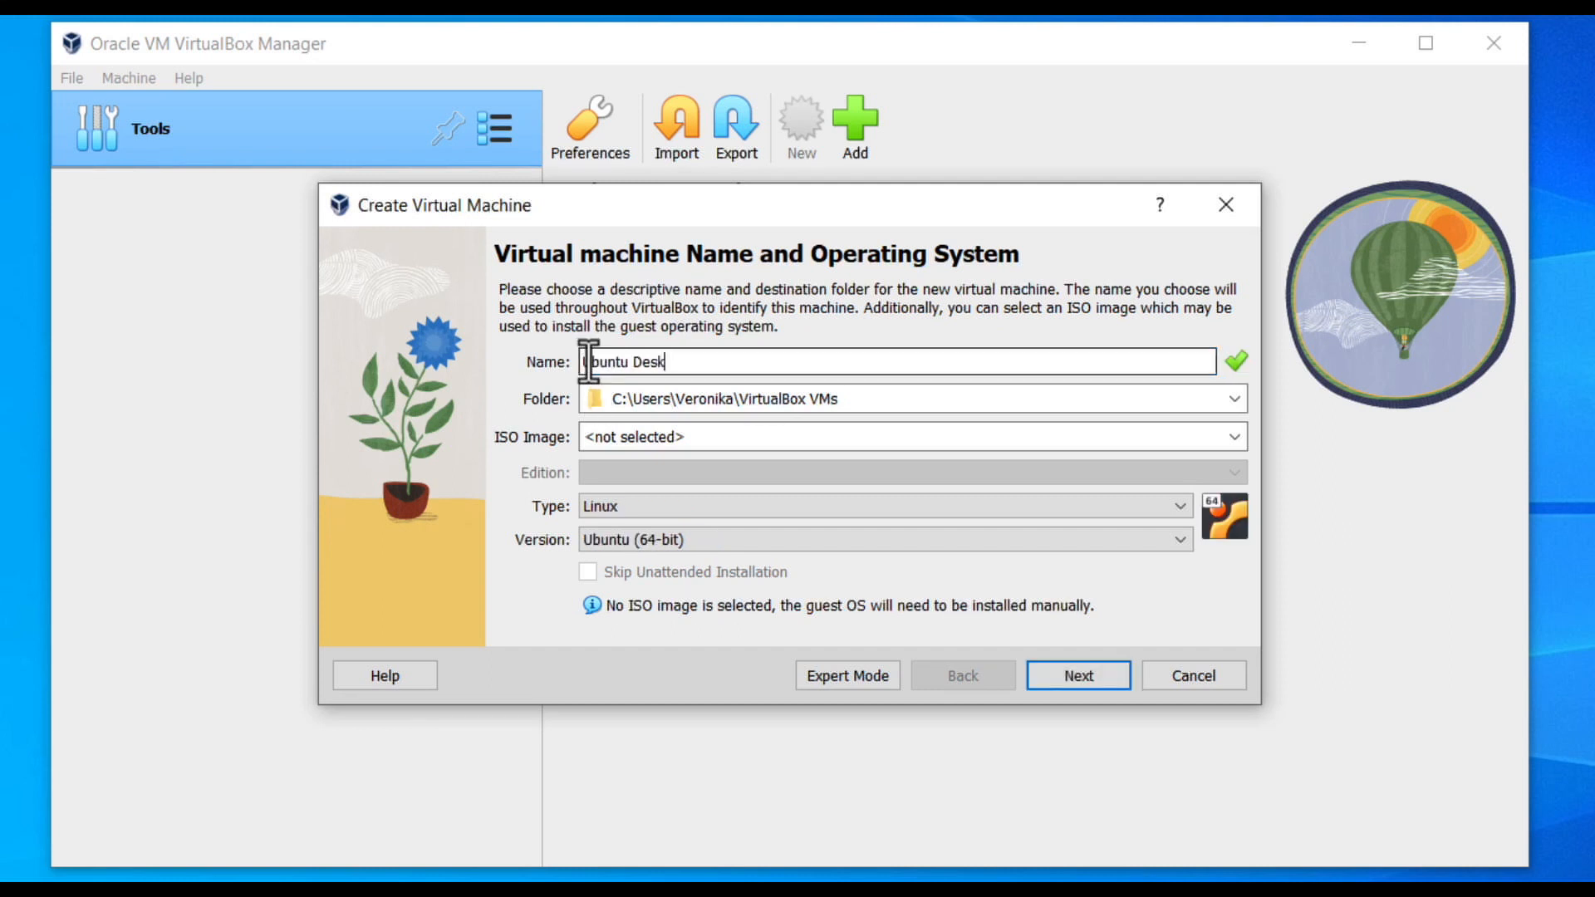
pyautogui.write('top 23.10')
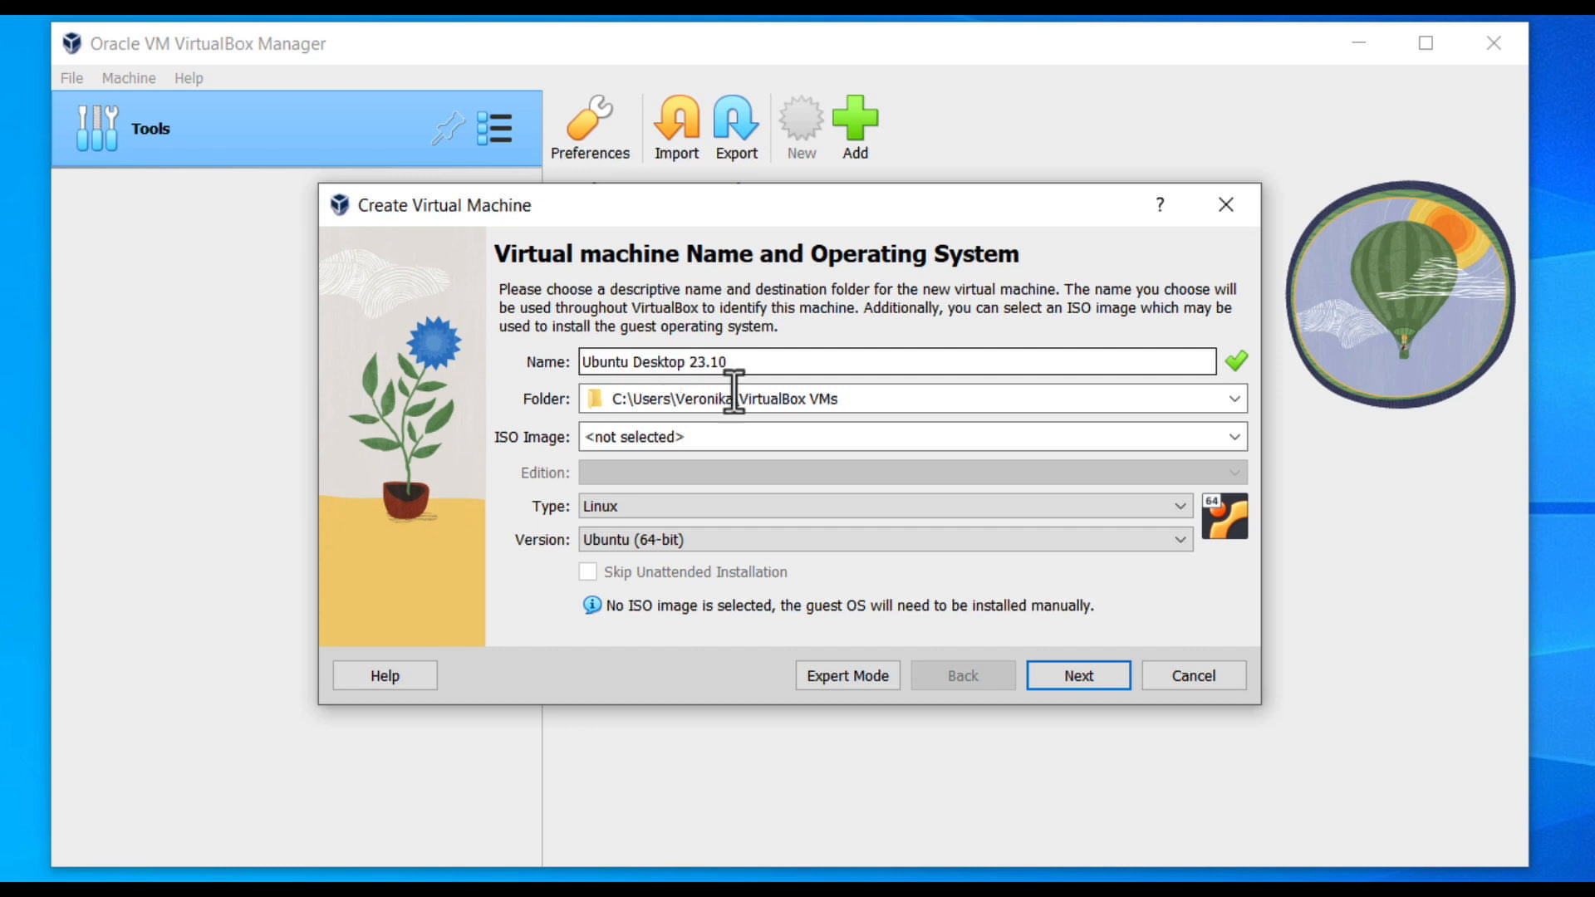
pyautogui.click(1237, 438)
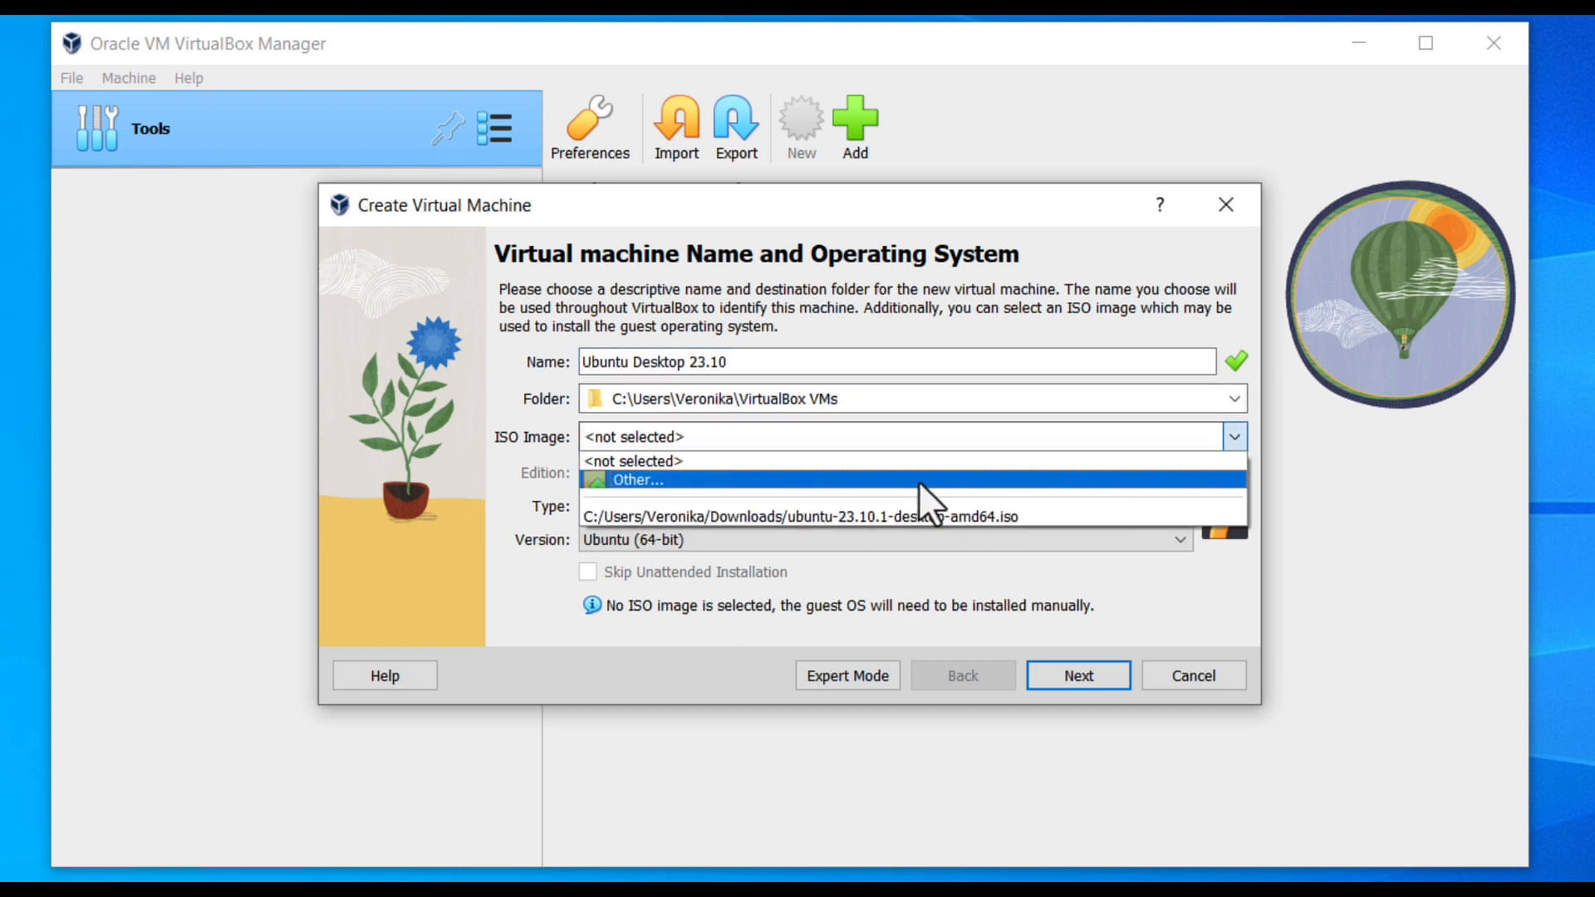
# Attach the ubuntu-23.10.1 desktop ISO and skip unattended installation.
pyautogui.click(919, 481)
pyautogui.doubleClick(906, 502)
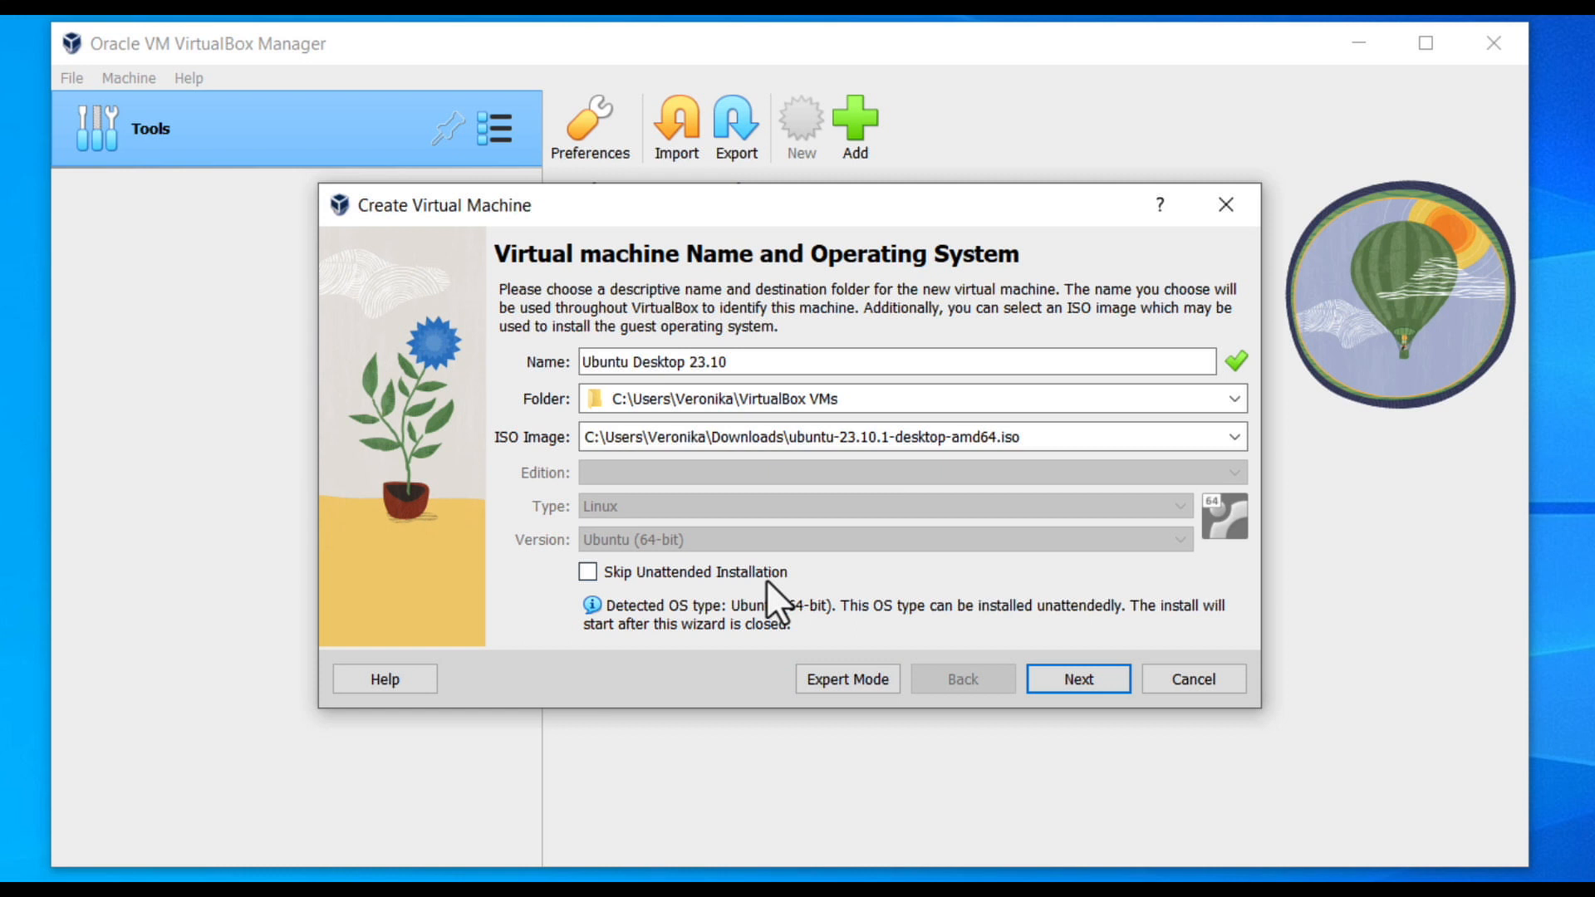
pyautogui.click(762, 572)
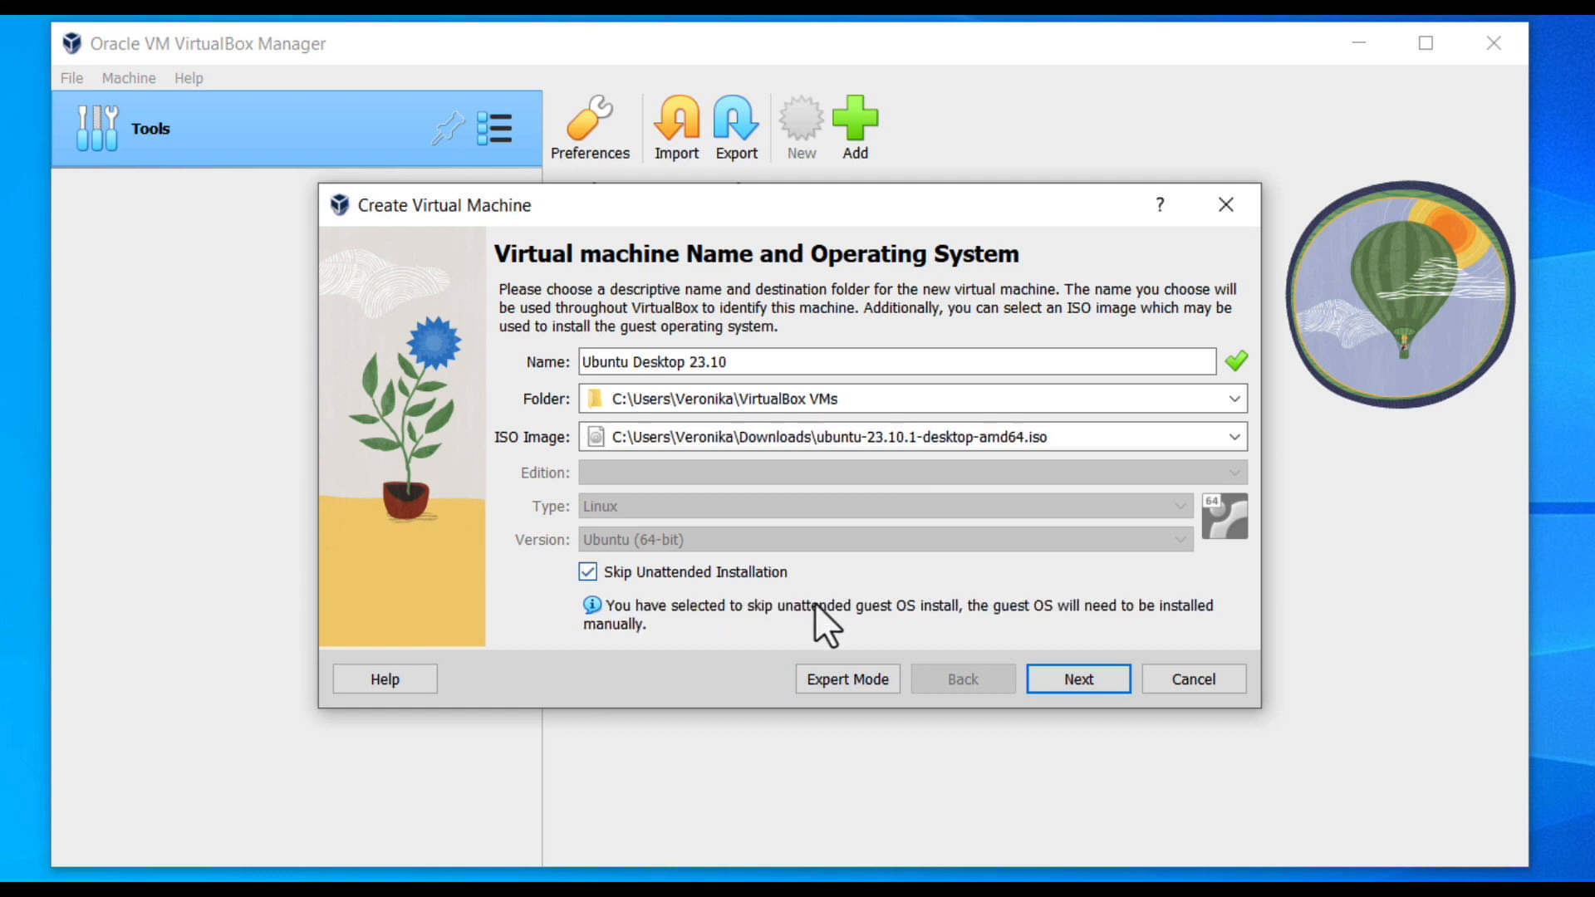
pyautogui.click(1068, 678)
# Set base memory to 16384 MB and processors to 4.
pyautogui.moveTo(613, 337); pyautogui.dragTo(670, 335)
pyautogui.moveTo(592, 403); pyautogui.dragTo(741, 406)
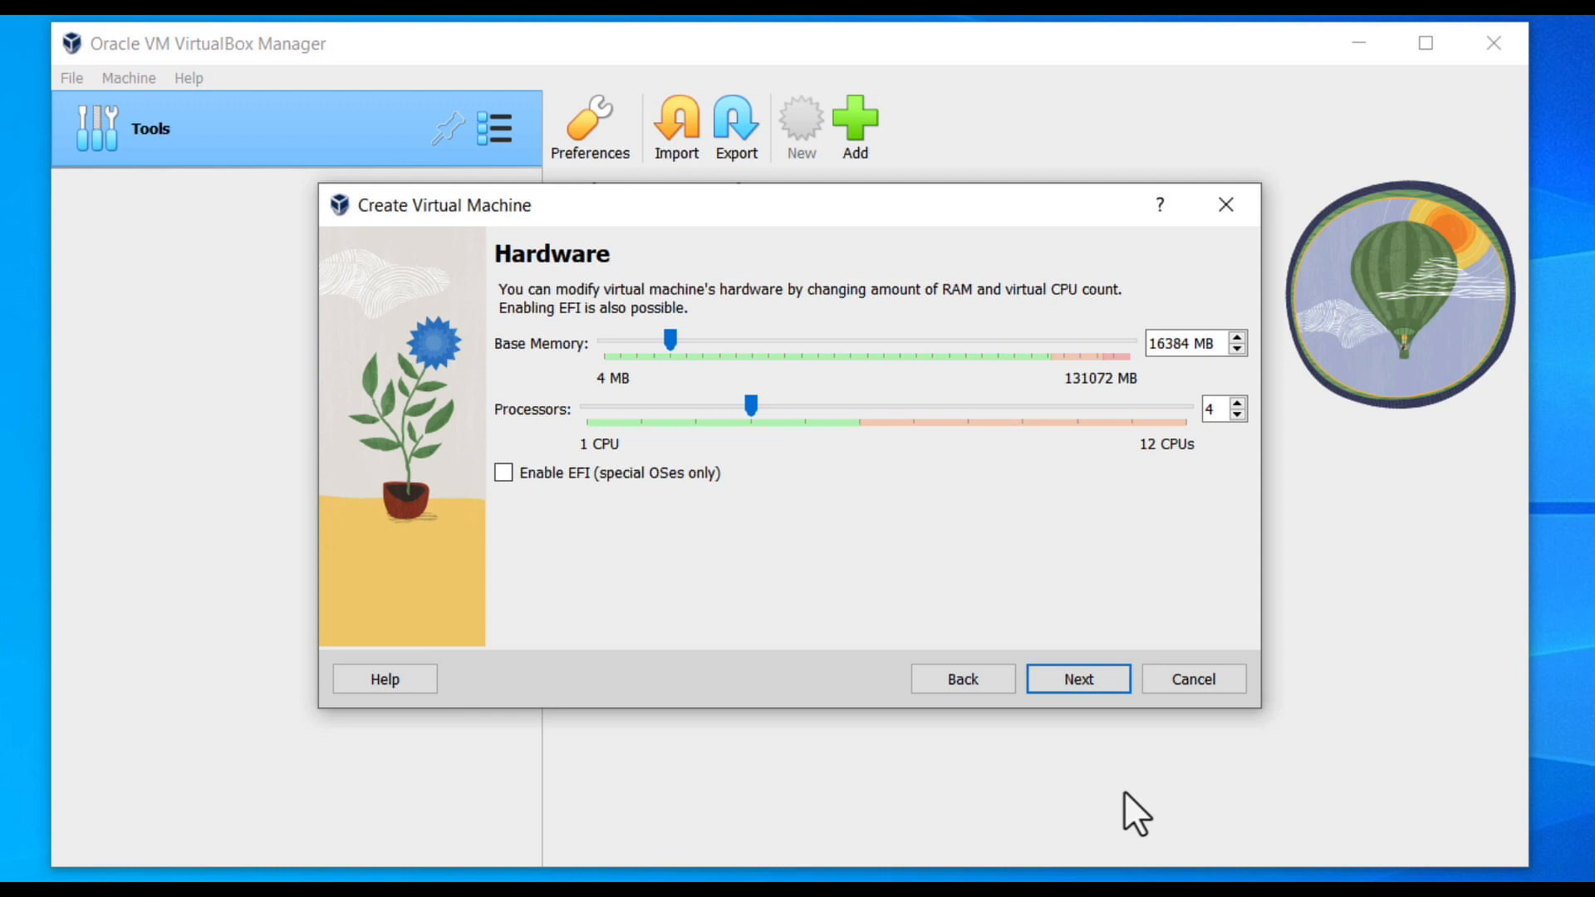
pyautogui.click(1078, 673)
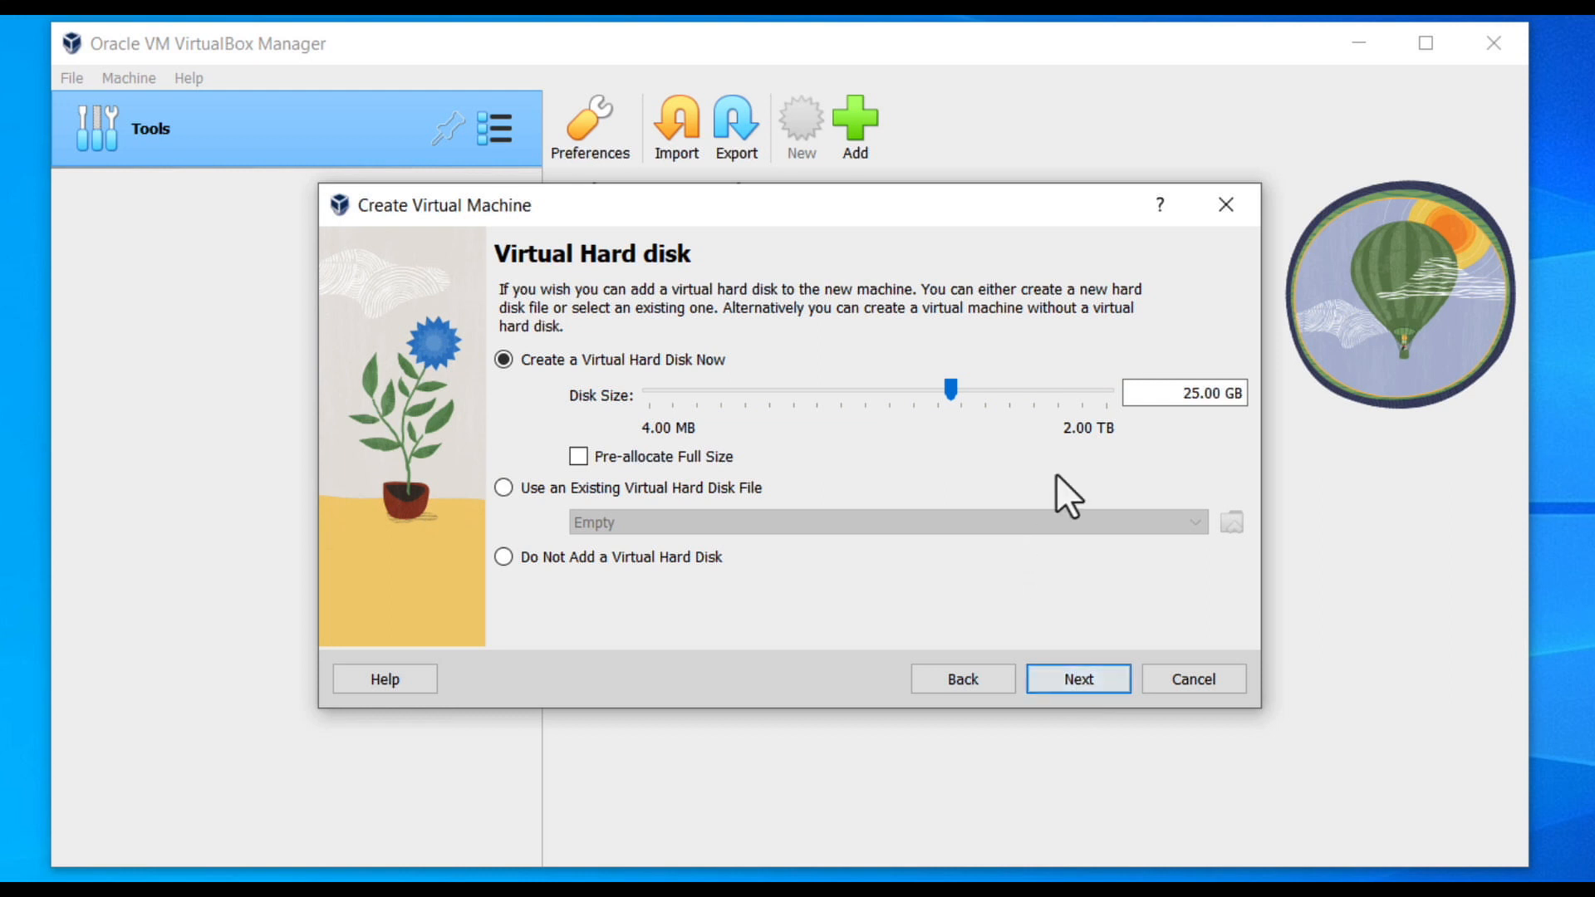
# Set the virtual hard disk to 50 GB, review the summary, and finish the wizard.
pyautogui.moveTo(1174, 398); pyautogui.dragTo(1445, 407)
pyautogui.write('50 GB')
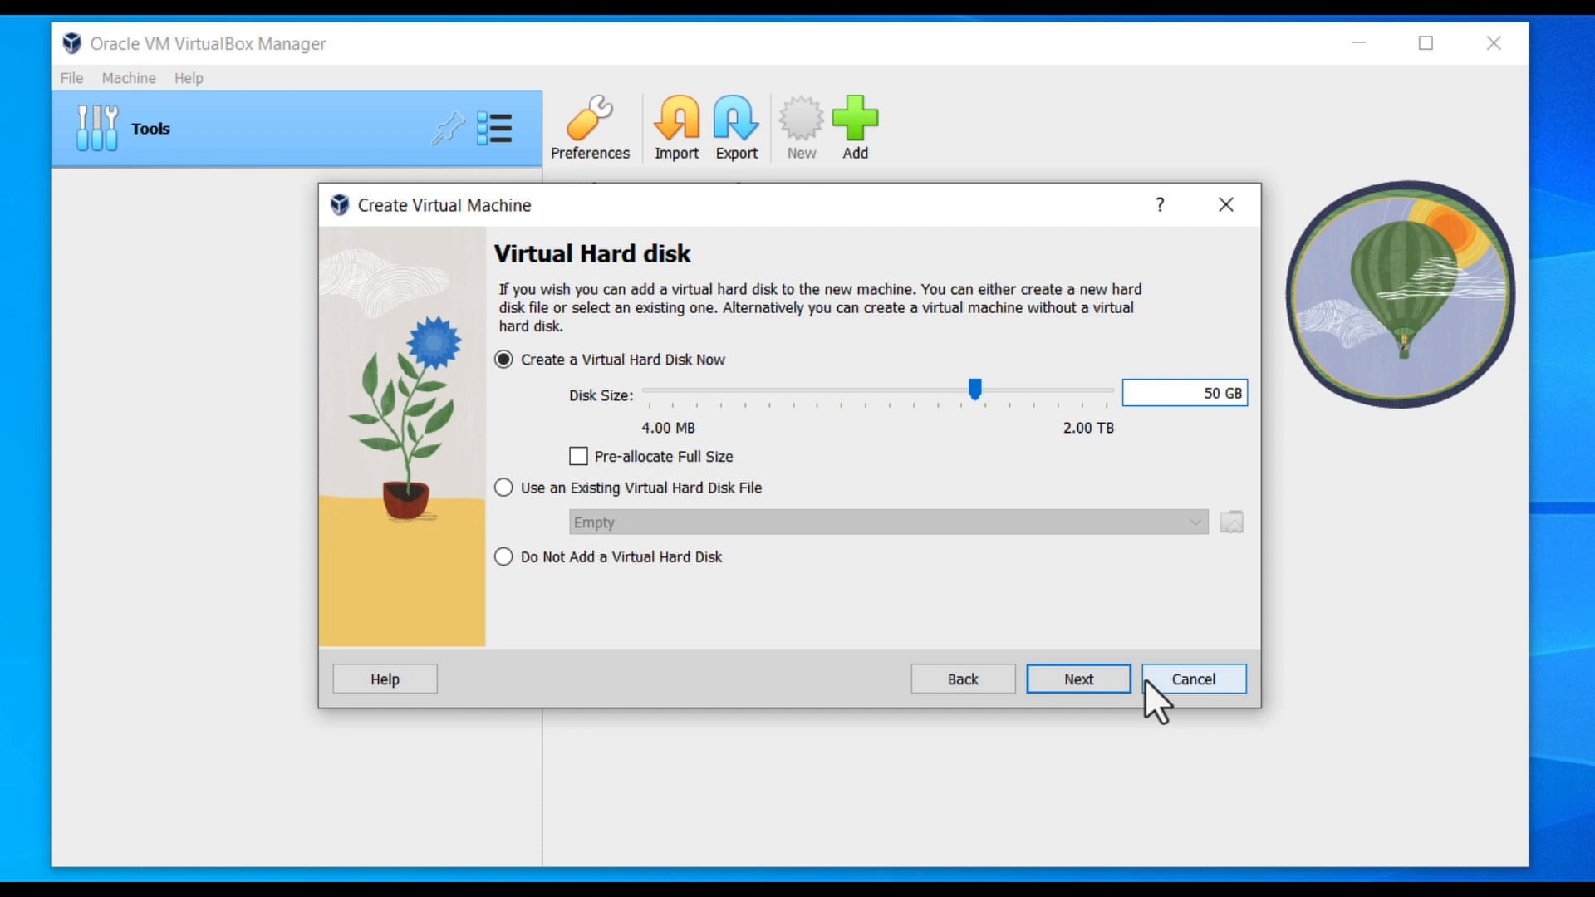
pyautogui.click(1089, 686)
pyautogui.moveTo(1244, 486); pyautogui.dragTo(1233, 567)
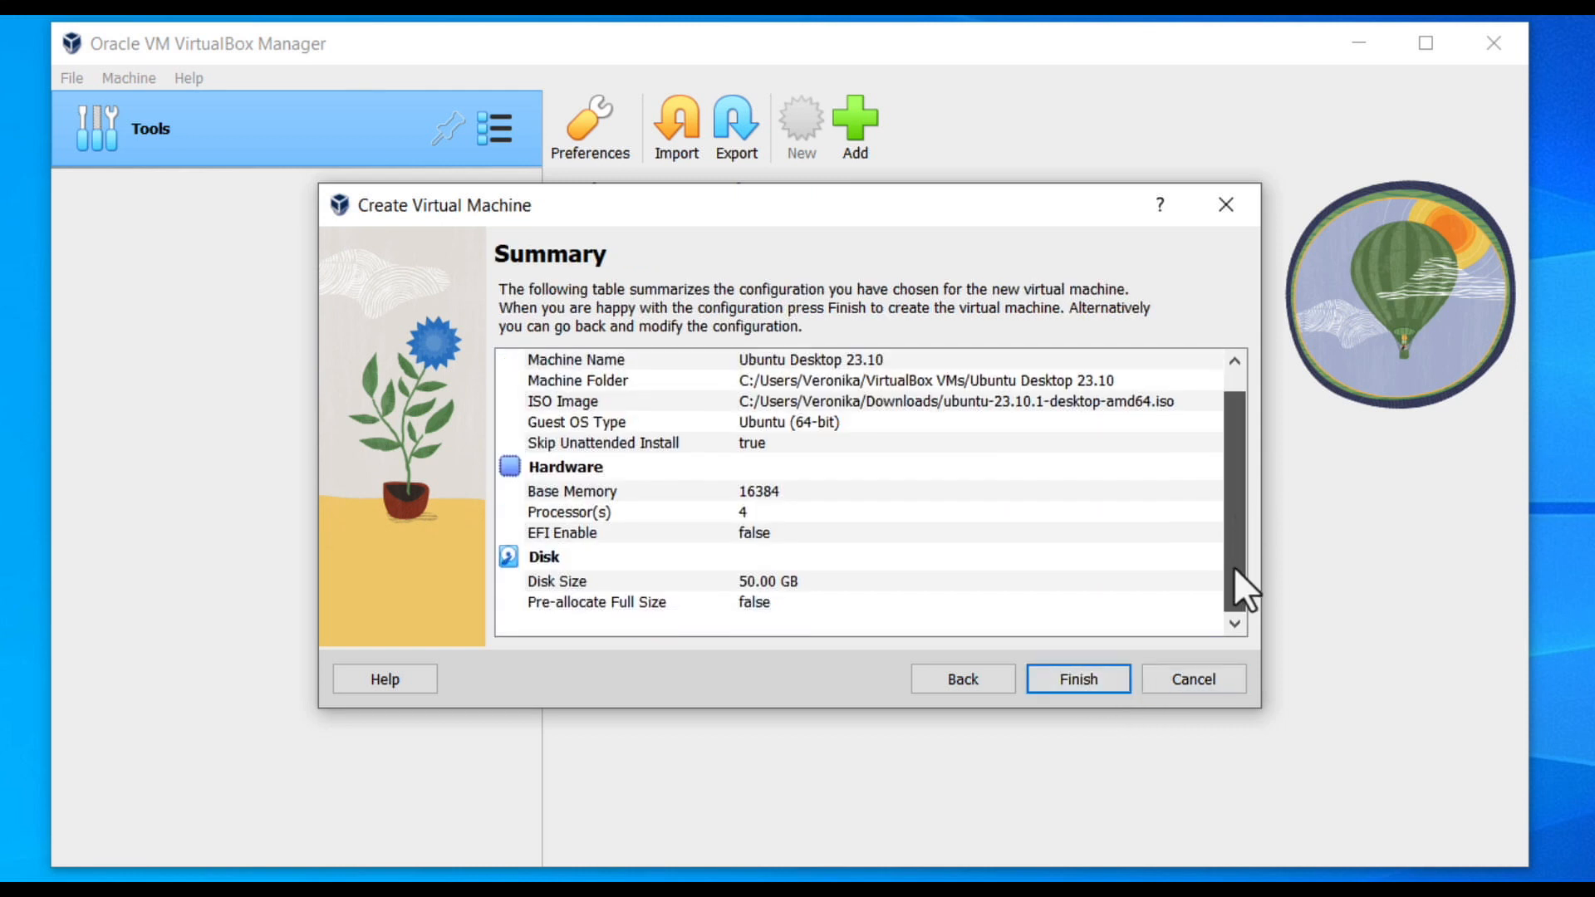
pyautogui.click(1097, 673)
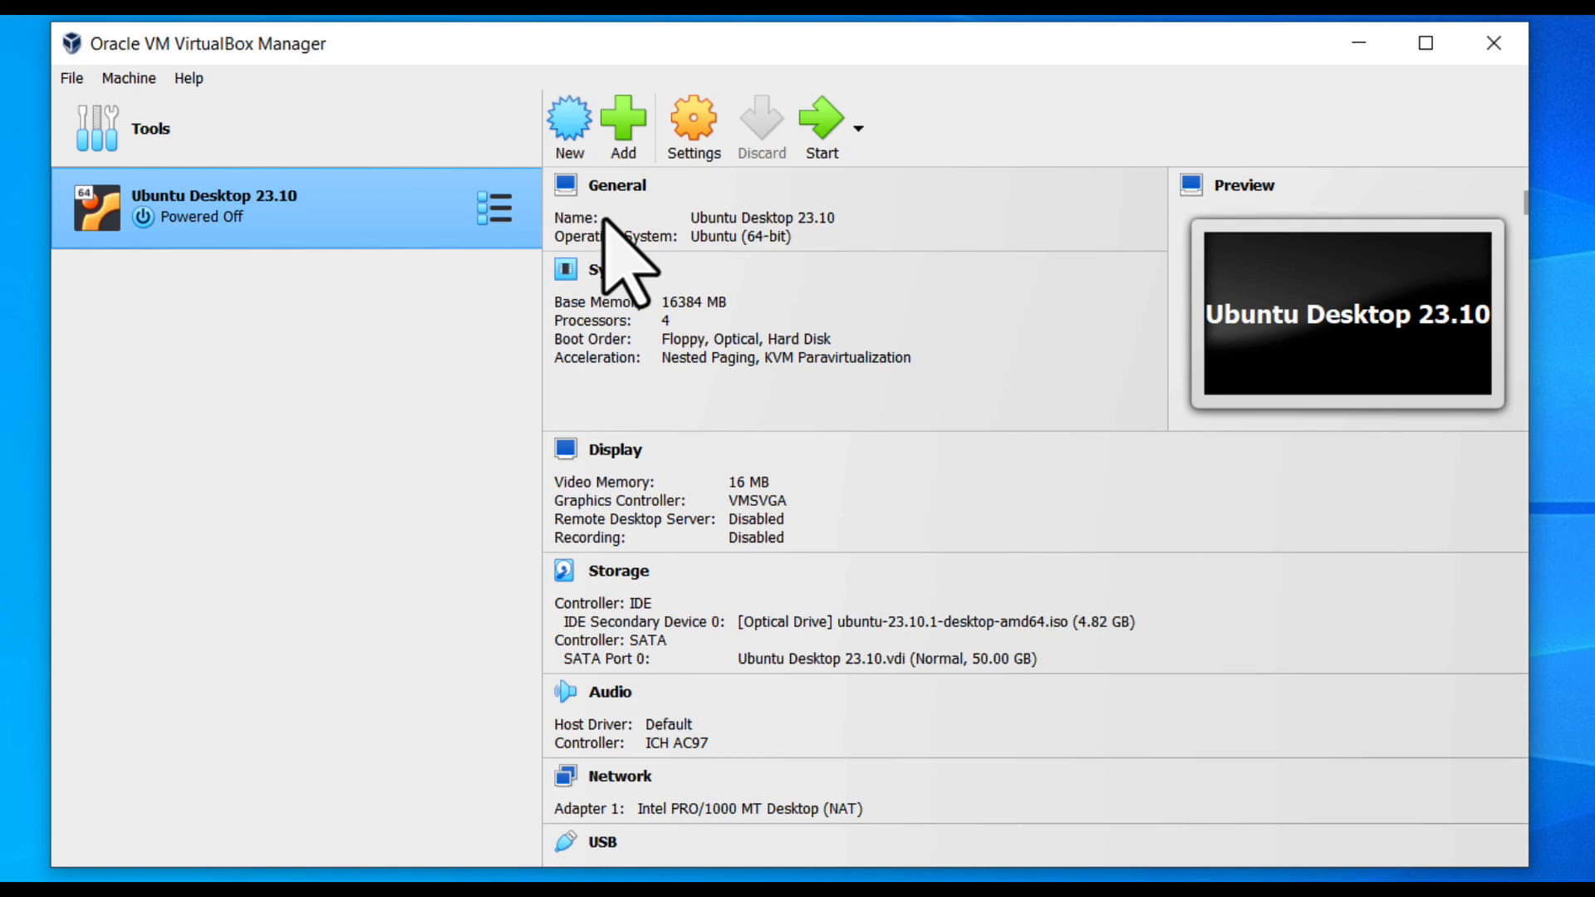
# Set Ubuntu Desktop 23.10's video memory to 128 MB.
pyautogui.click(698, 137)
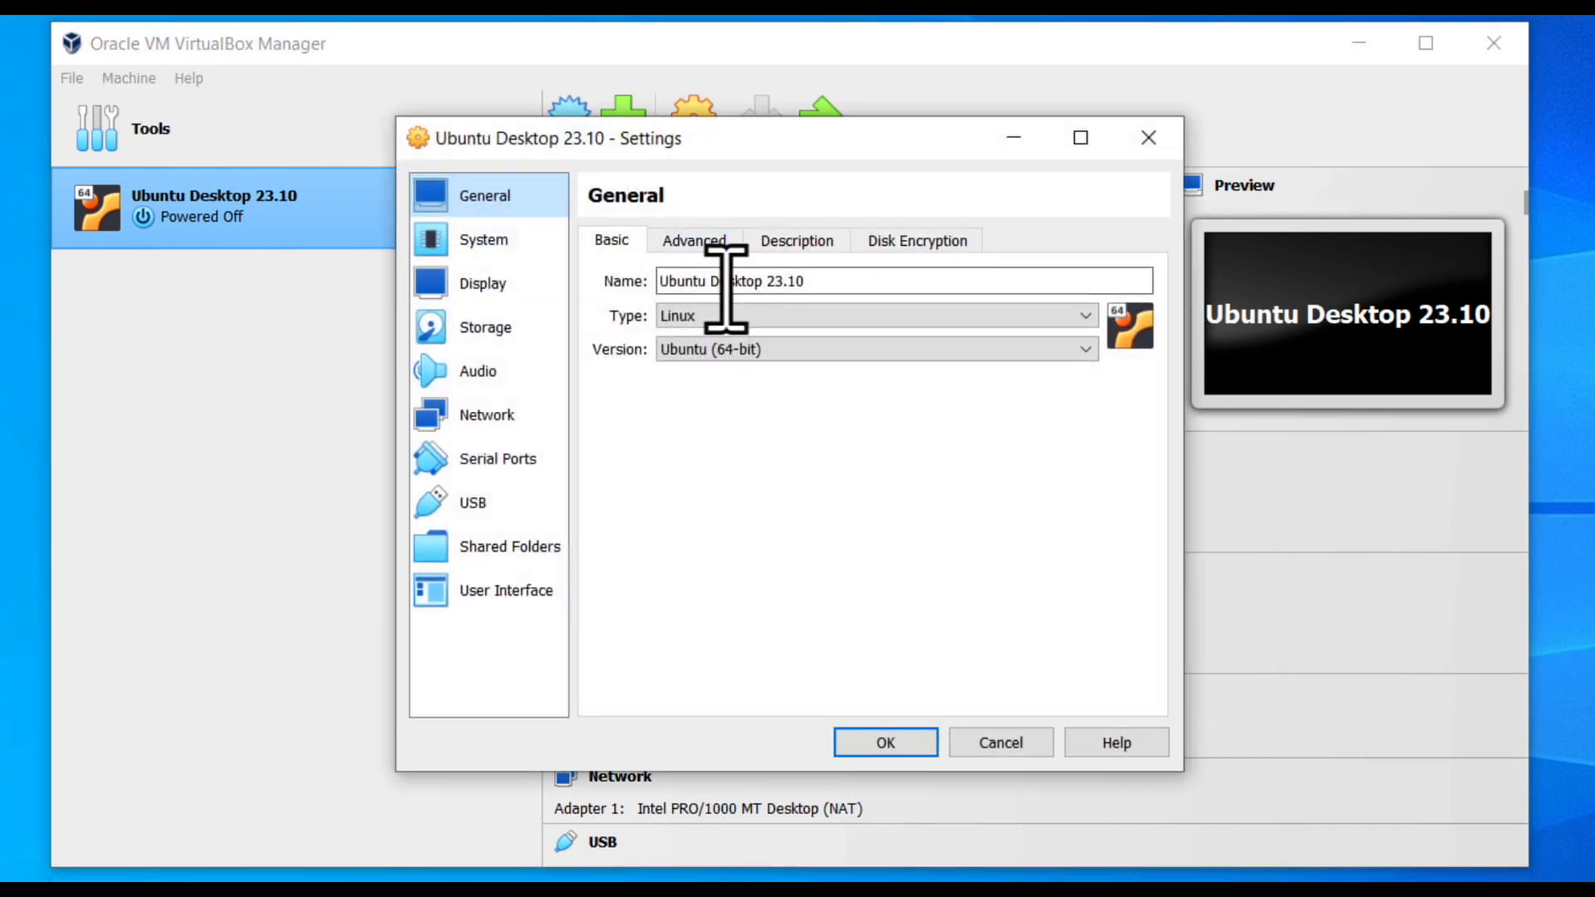
pyautogui.click(508, 292)
pyautogui.moveTo(785, 276); pyautogui.dragTo(1083, 320)
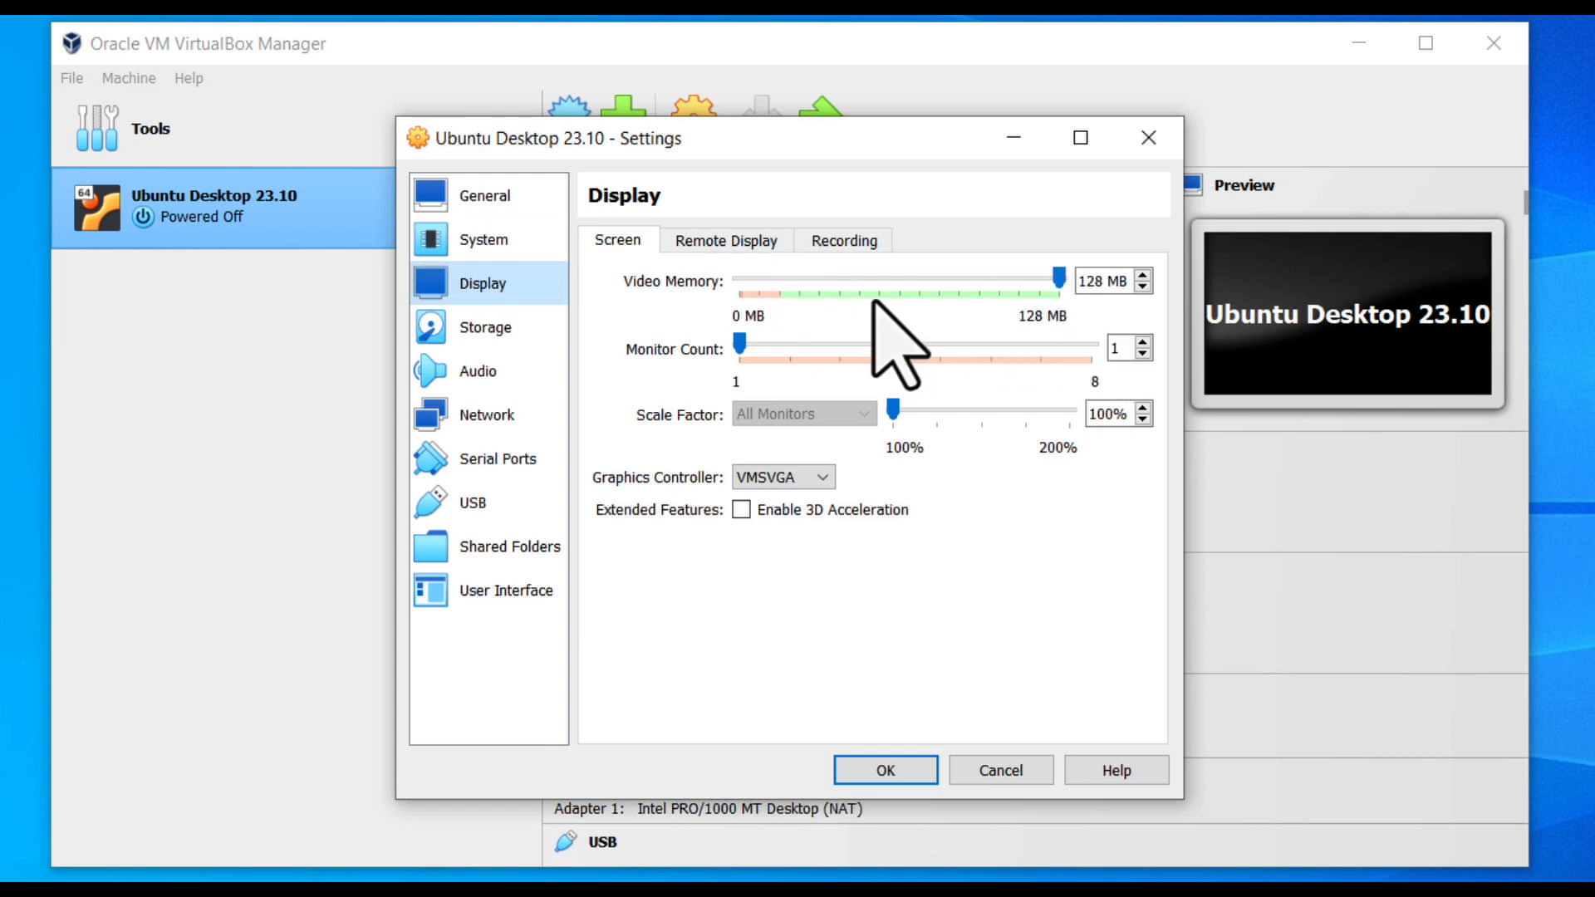
# Keep Network Adapter 1 attached to NAT and save the settings.
pyautogui.click(490, 415)
pyautogui.click(917, 311)
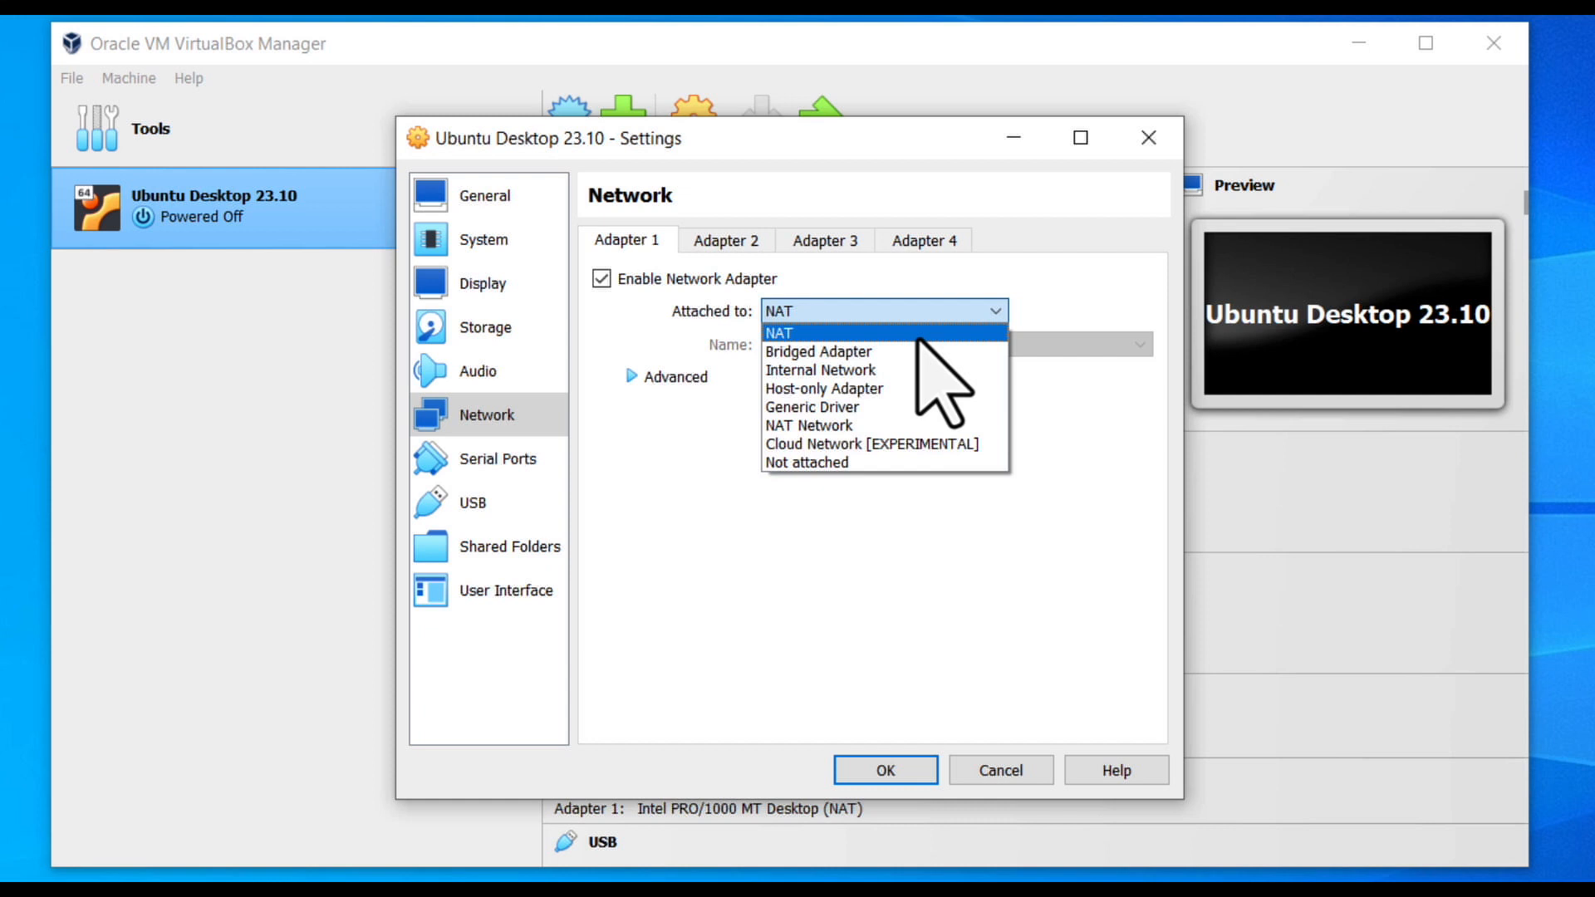
pyautogui.click(917, 334)
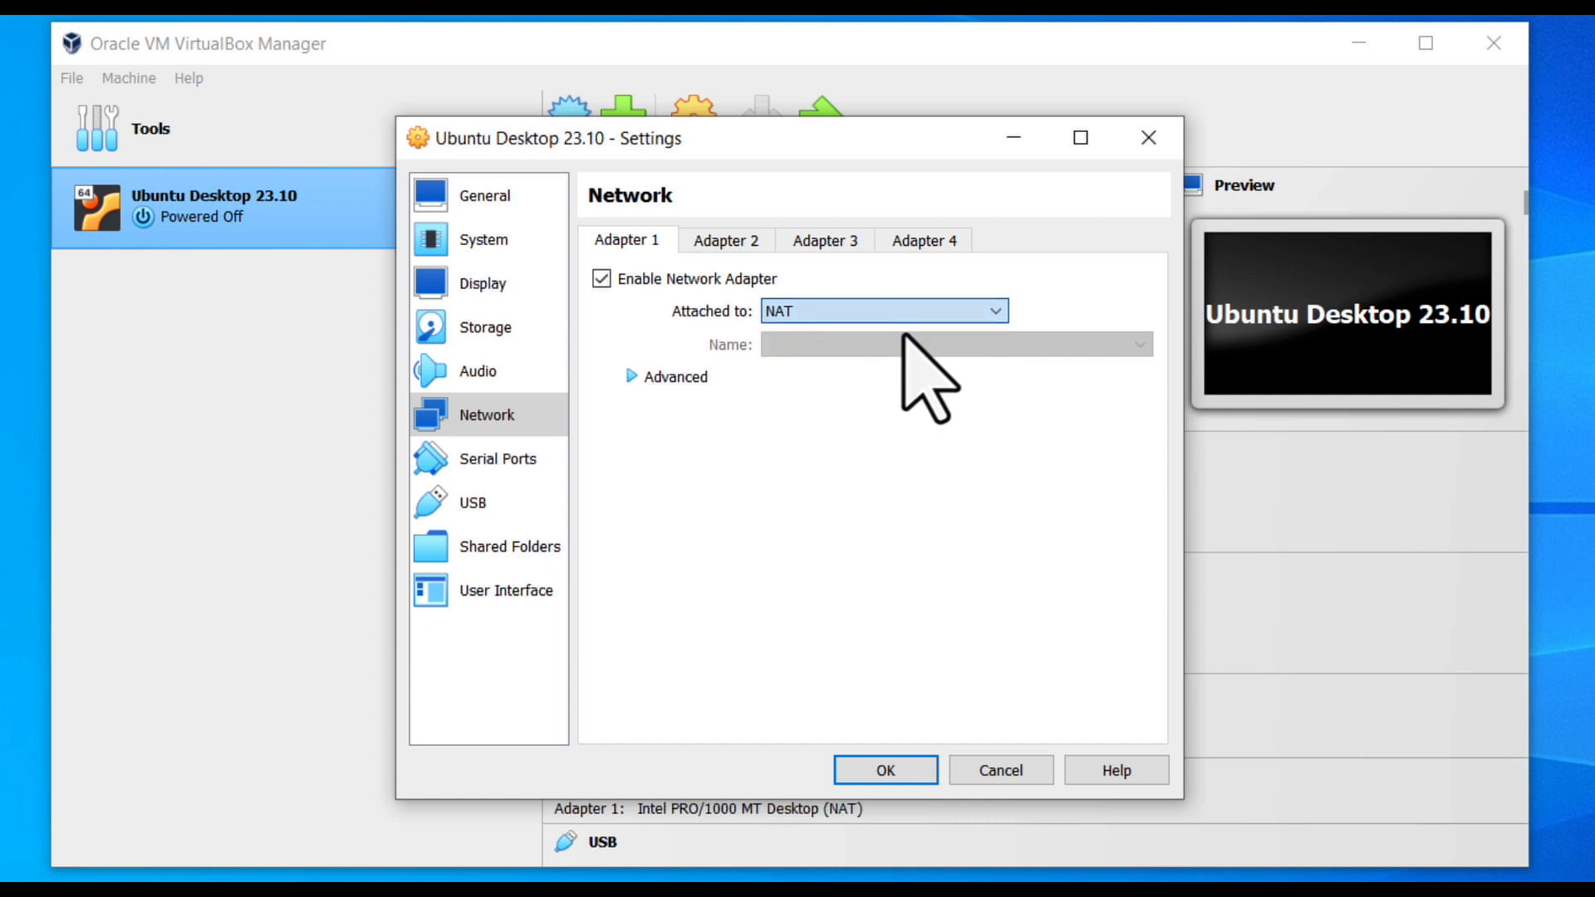
pyautogui.click(896, 773)
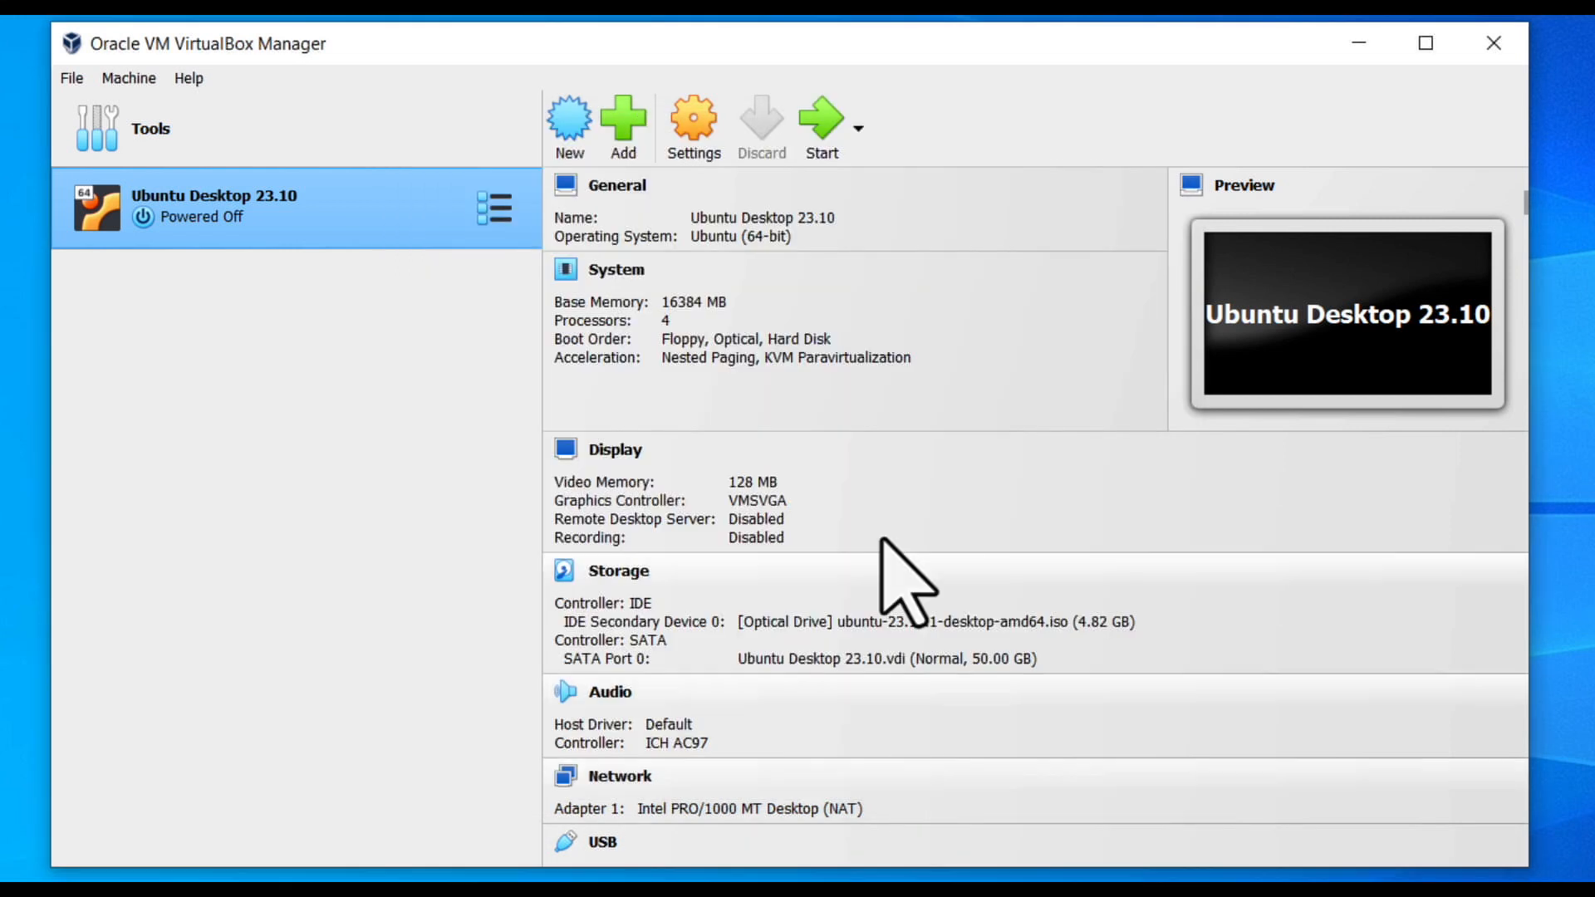
# Start the Ubuntu Desktop 23.10 VM and boot the Try or Install Ubuntu entry.
pyautogui.click(828, 131)
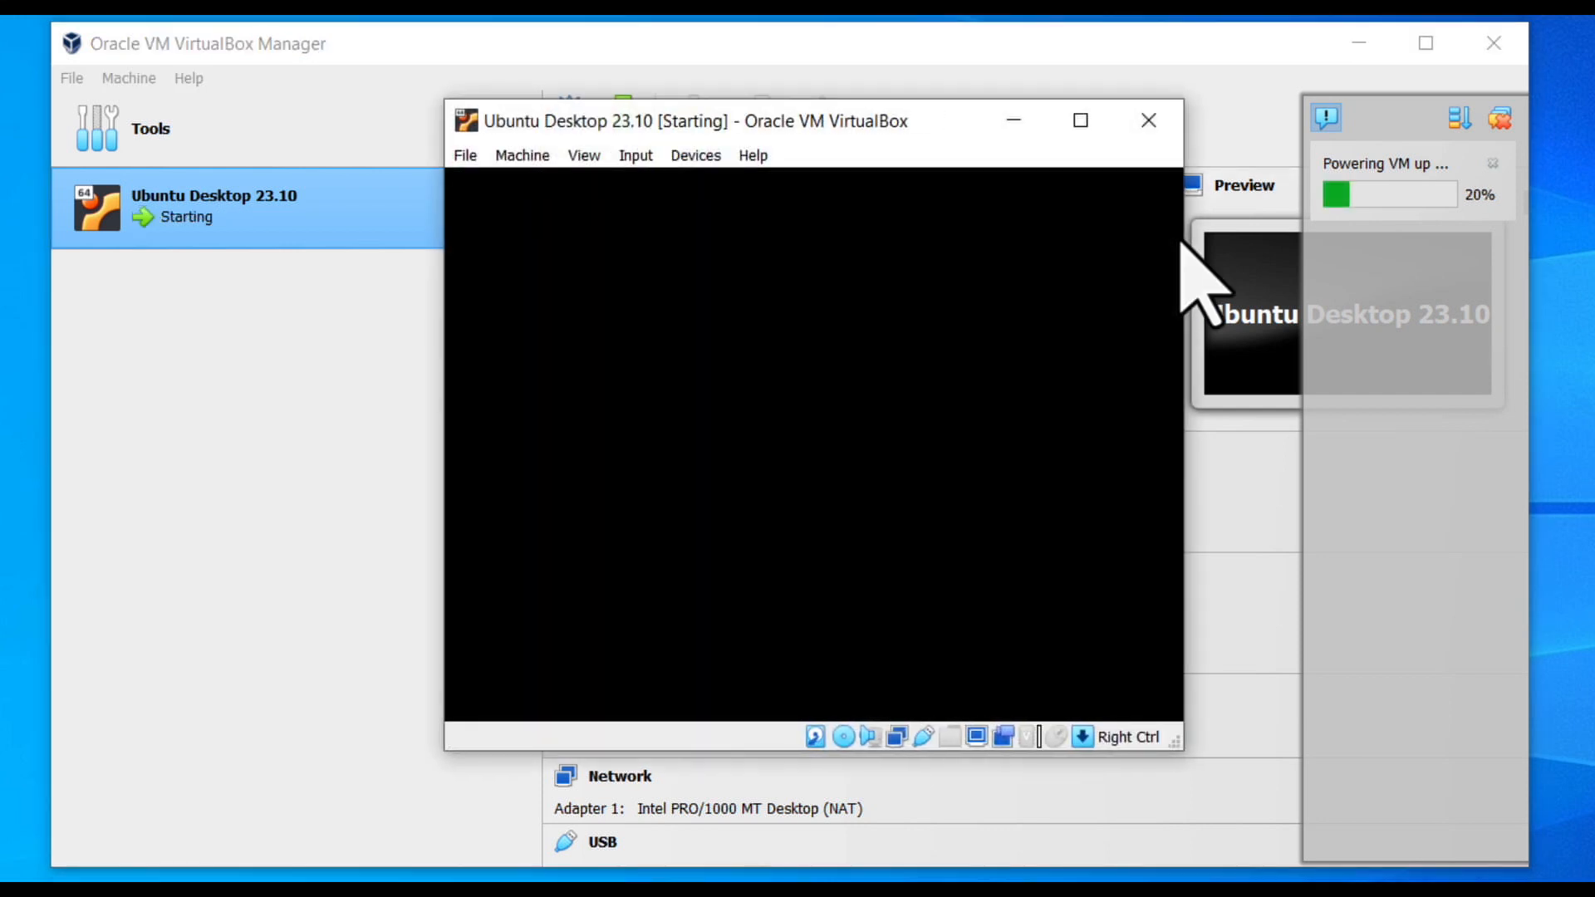
pyautogui.click(1358, 43)
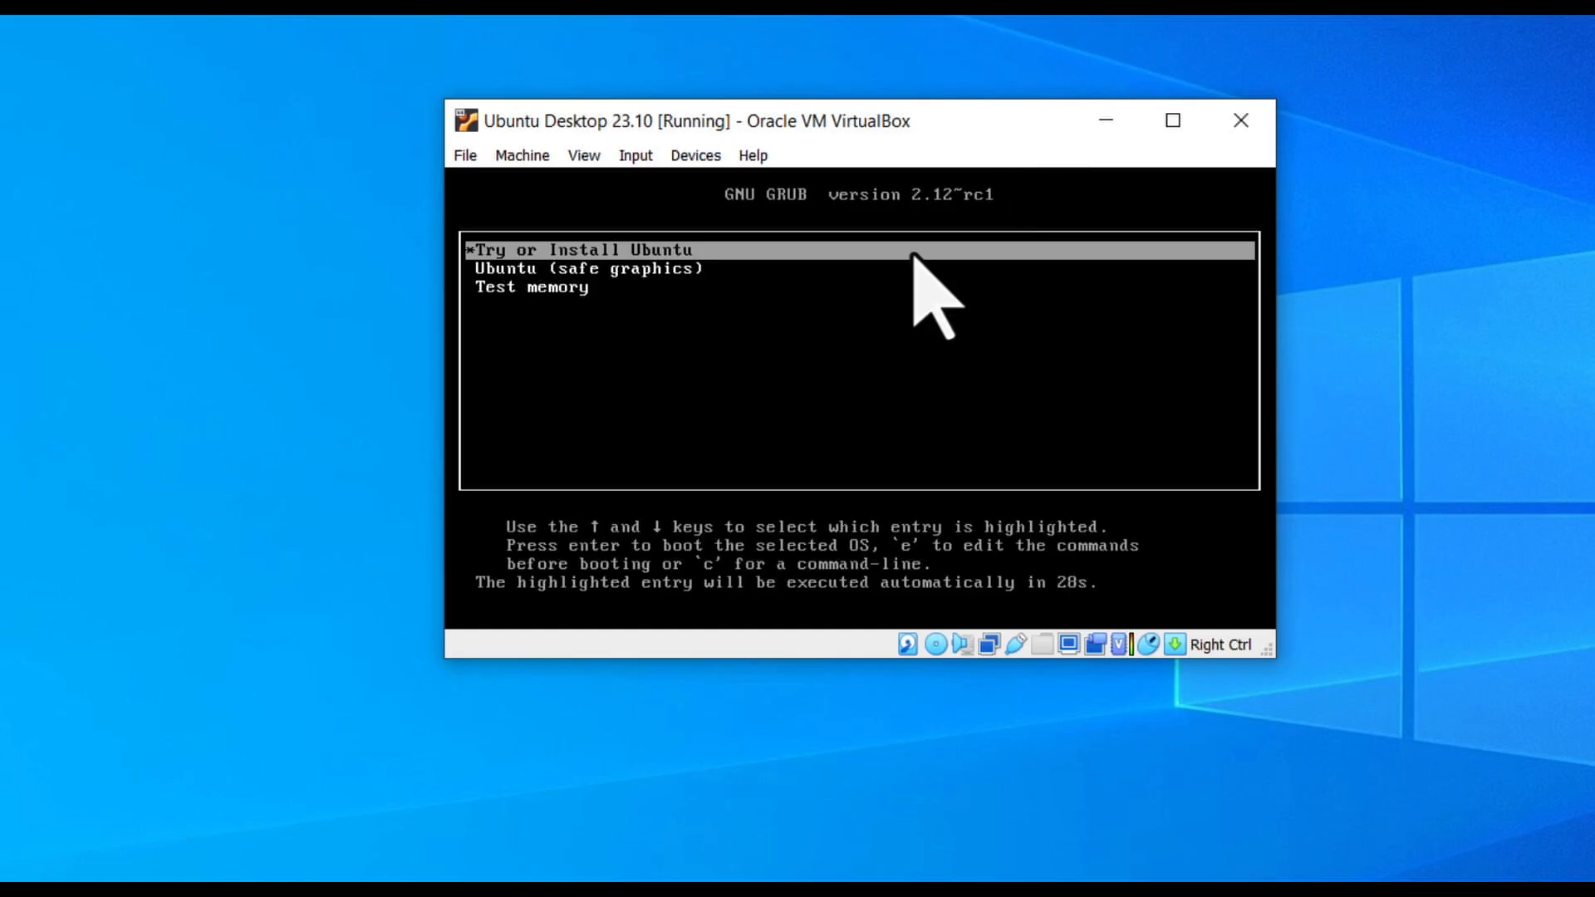
pyautogui.press('Return')
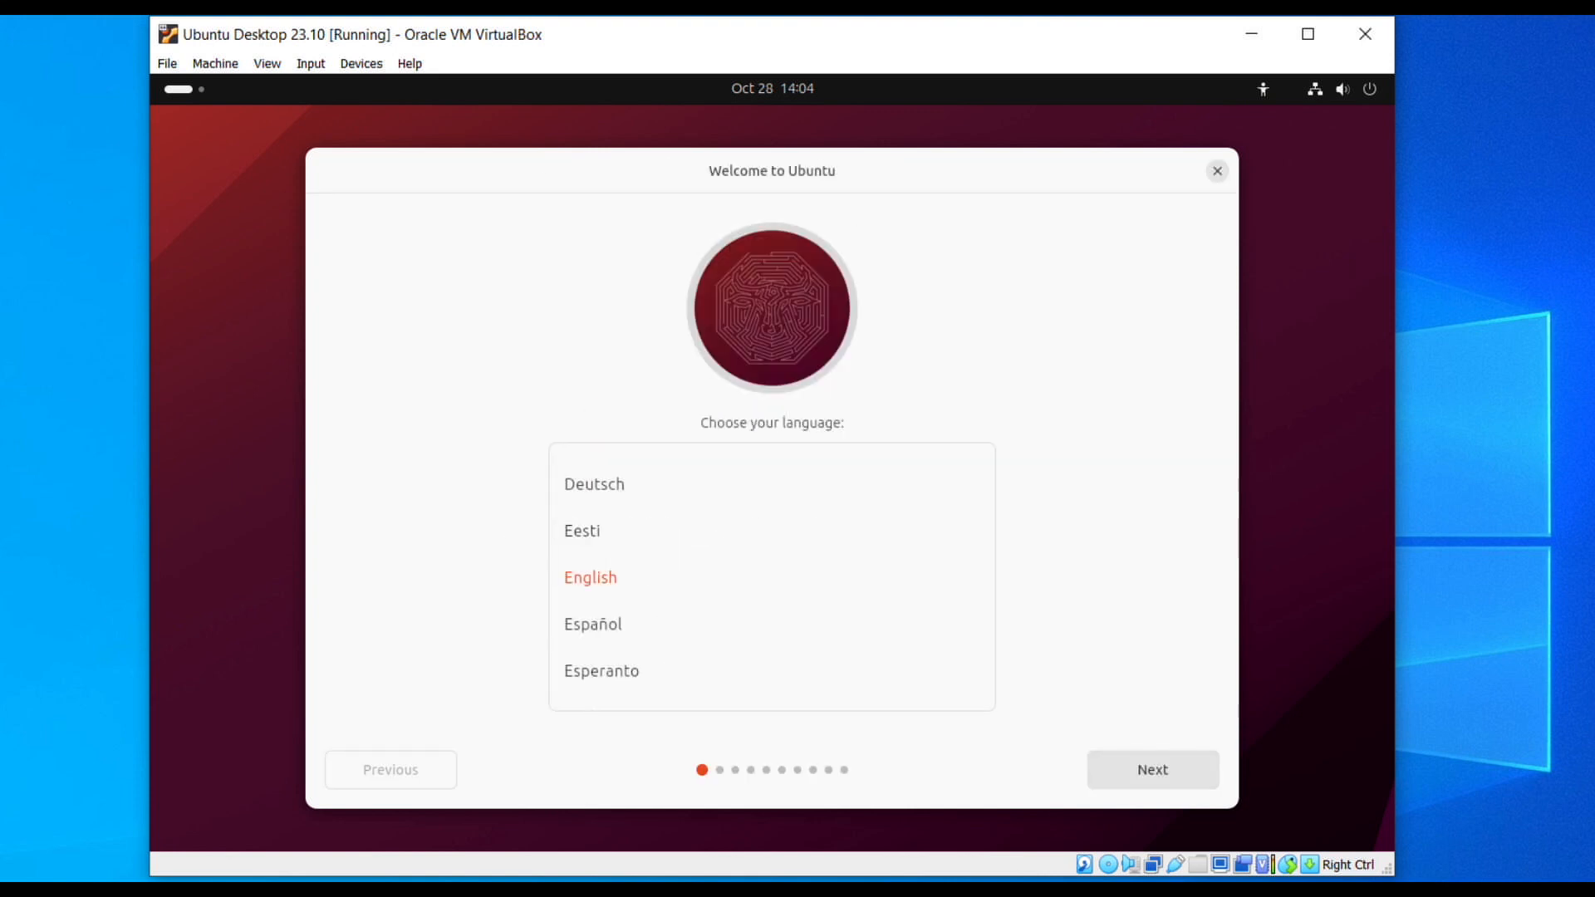
# Choose Install Ubuntu, keep the English (US) keyboard layout, and keep the wired connection.
pyautogui.click(1159, 771)
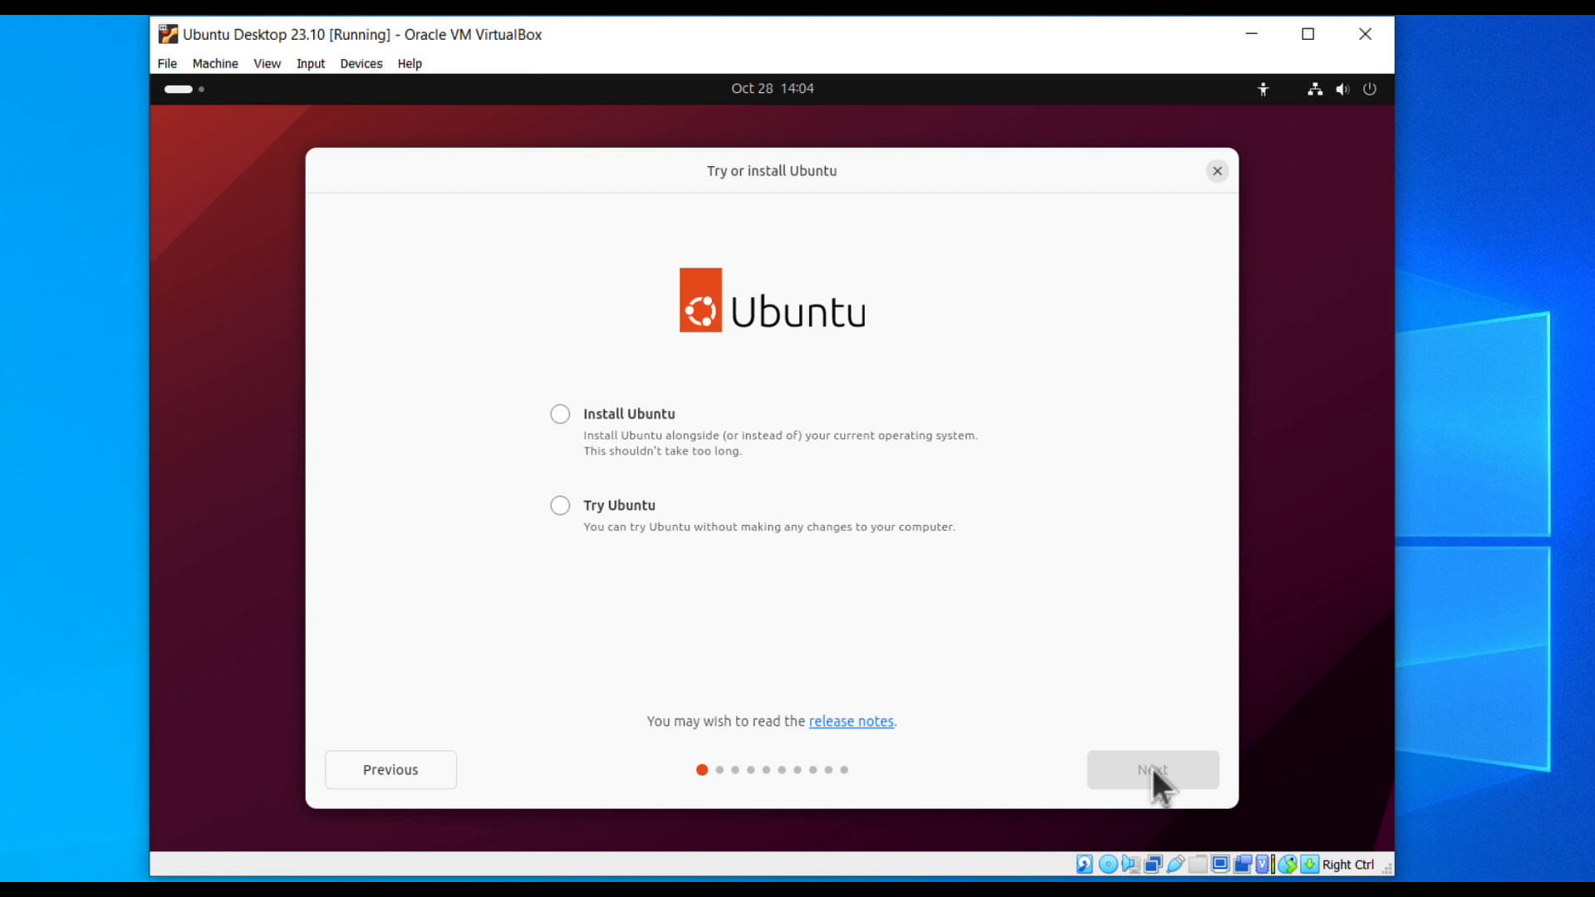
pyautogui.click(643, 407)
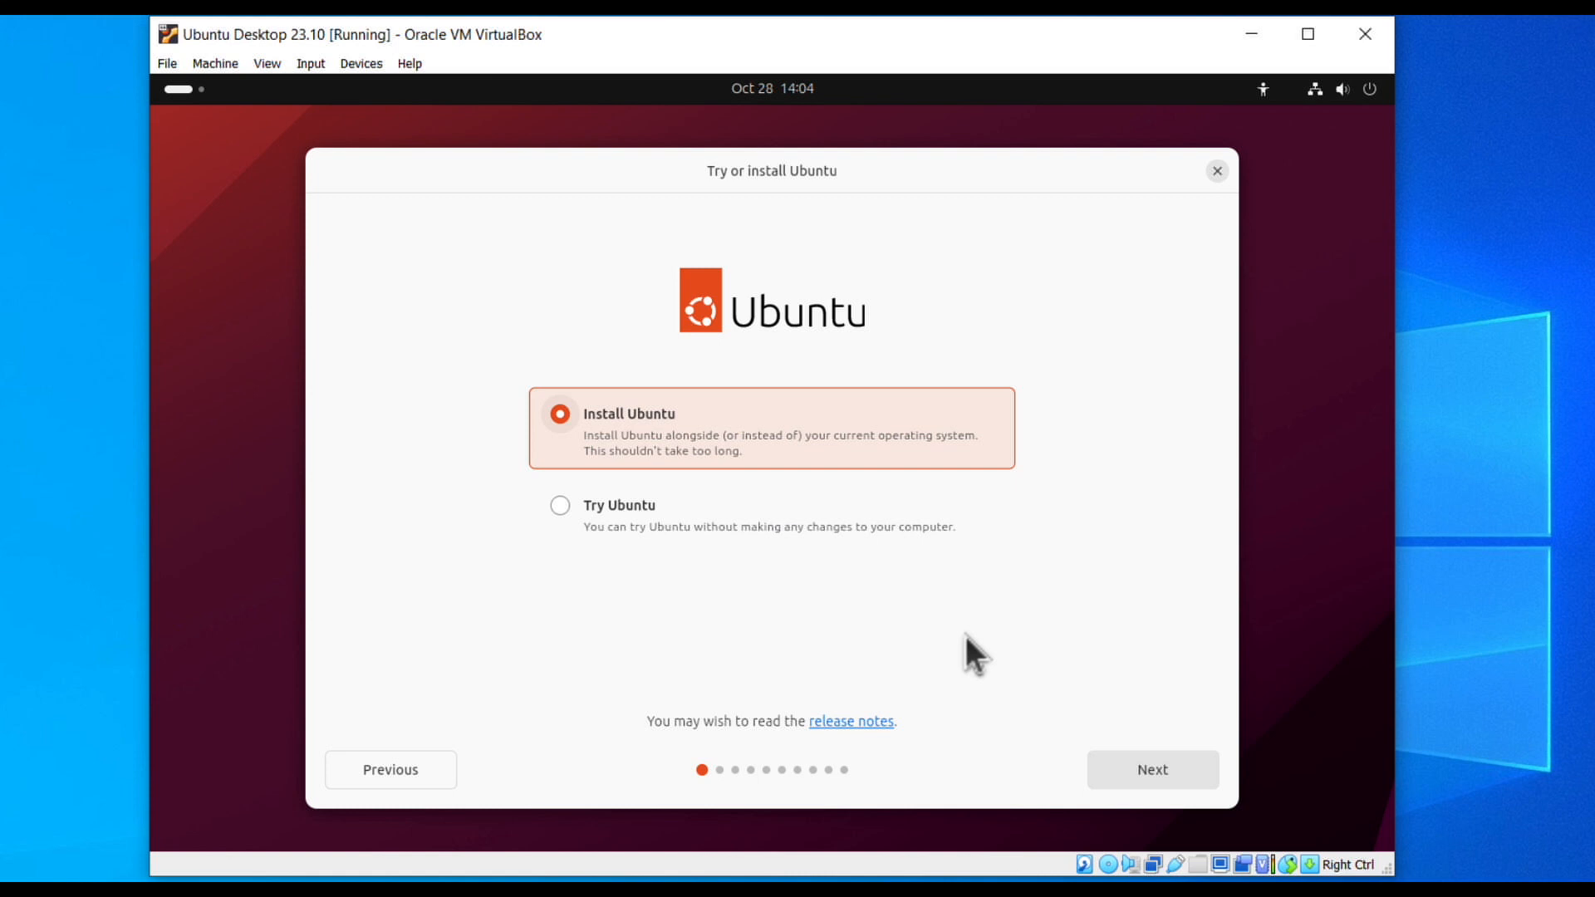
pyautogui.click(1164, 768)
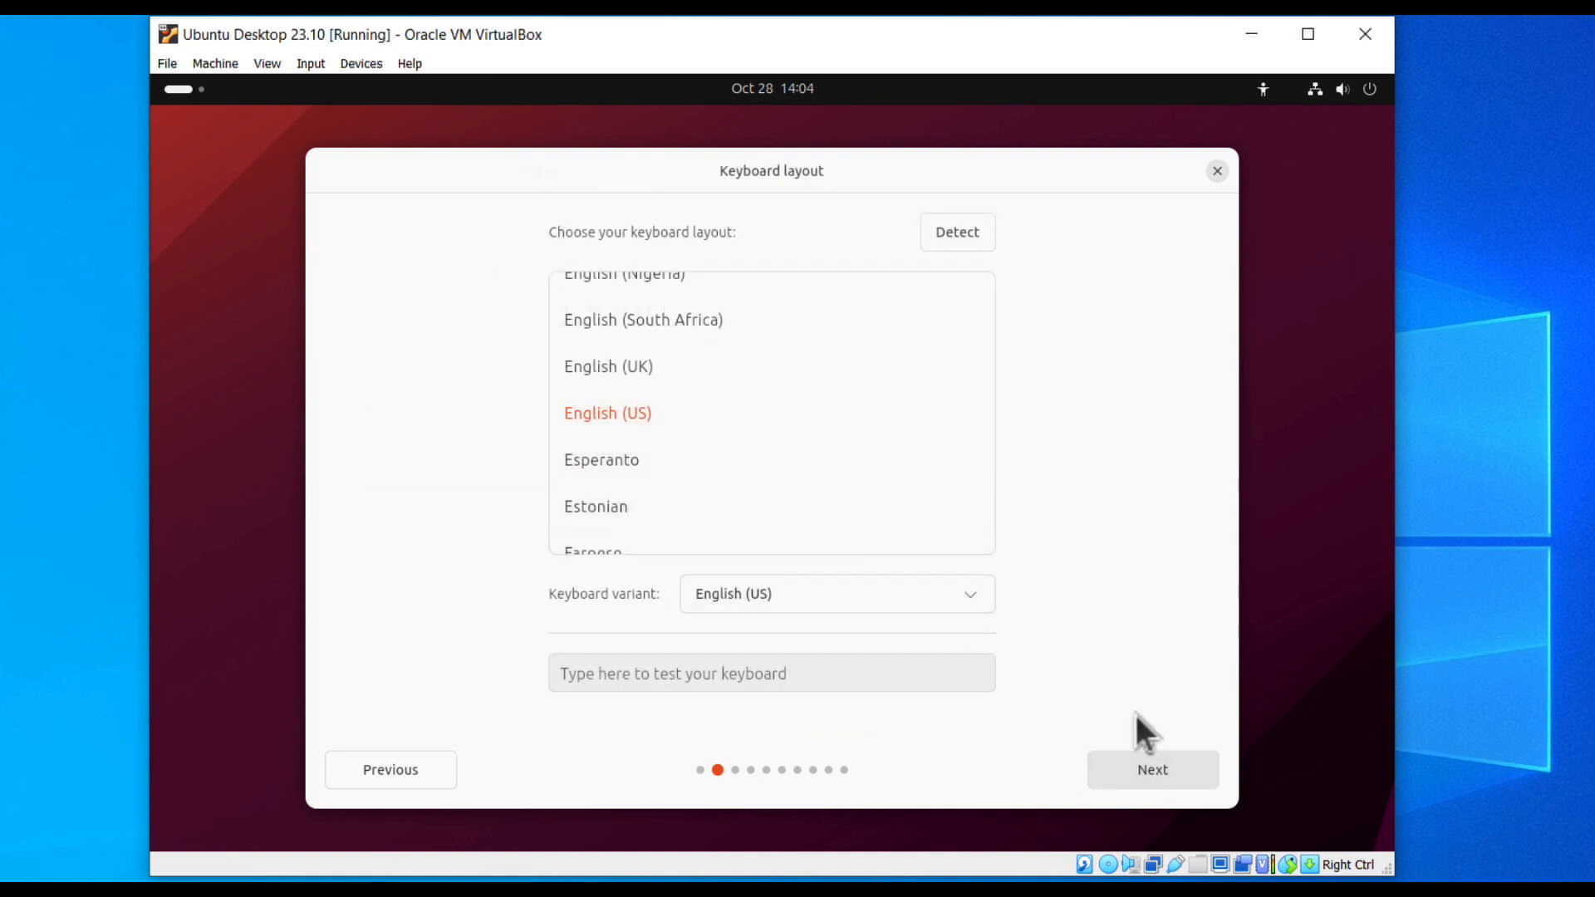
pyautogui.click(1156, 769)
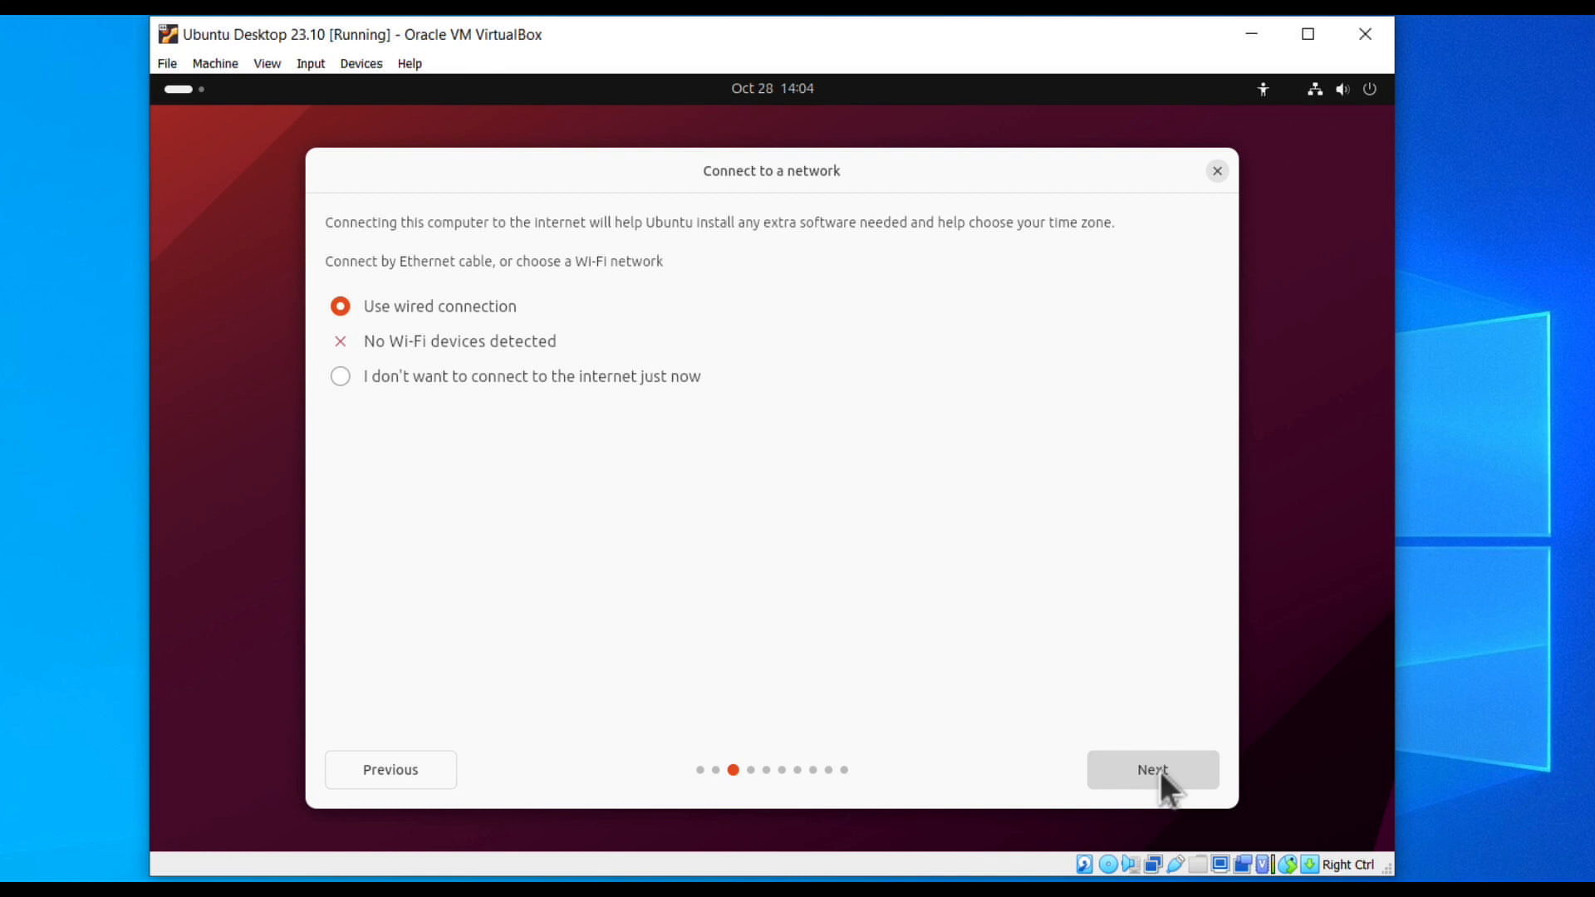
pyautogui.click(1160, 769)
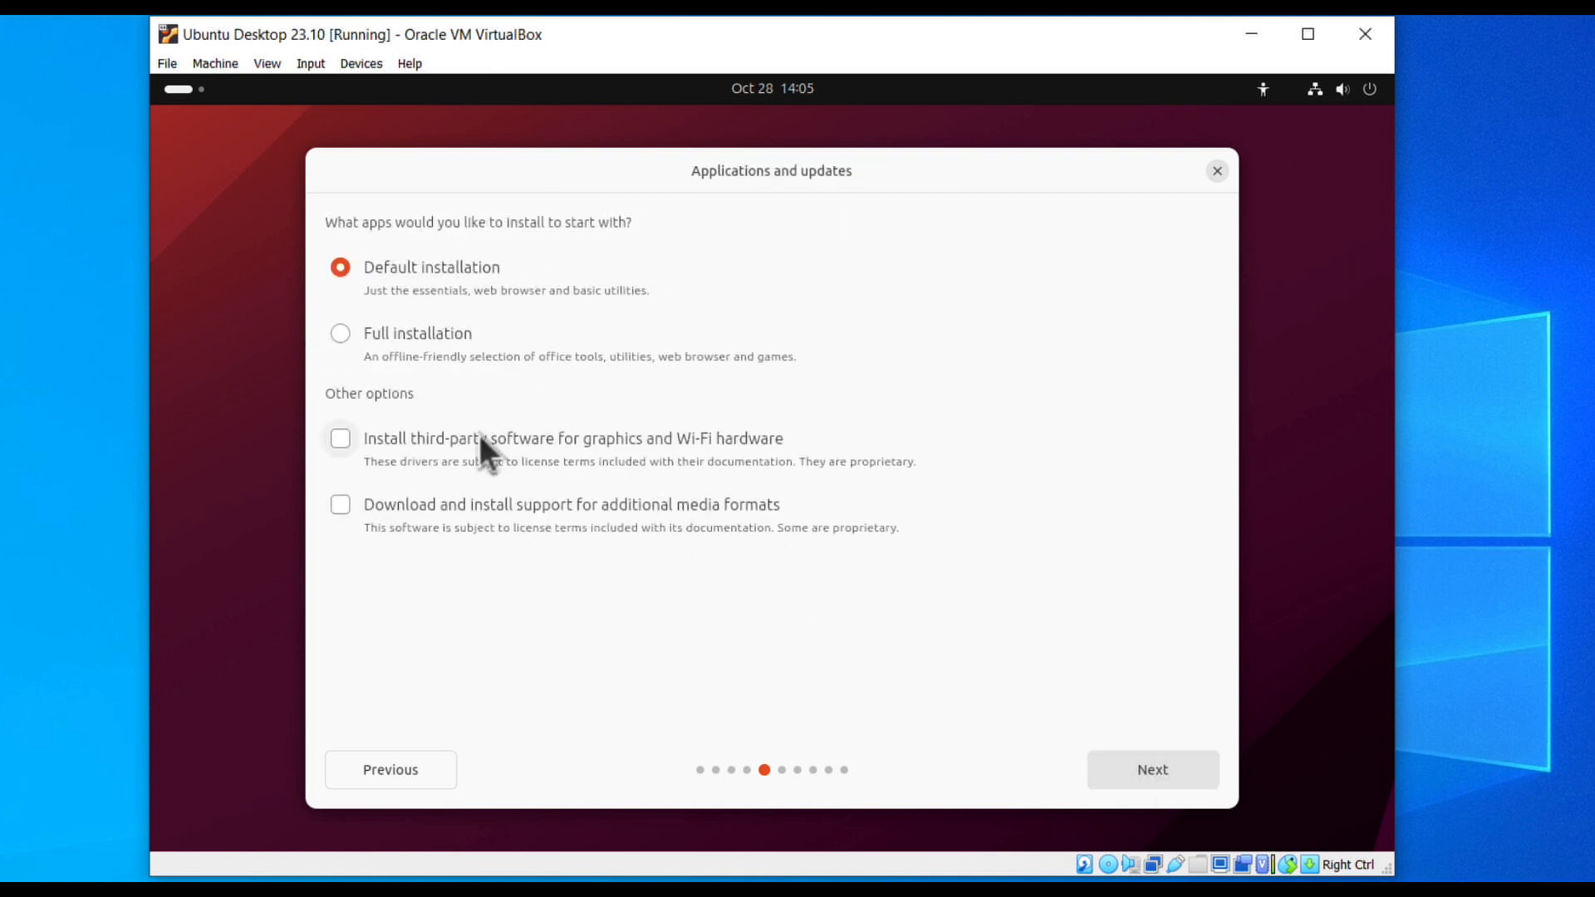
# Include third-party graphics and Wi-Fi drivers, keep 'Erase disk and install Ubuntu', and start the install.
pyautogui.click(339, 440)
pyautogui.click(1140, 775)
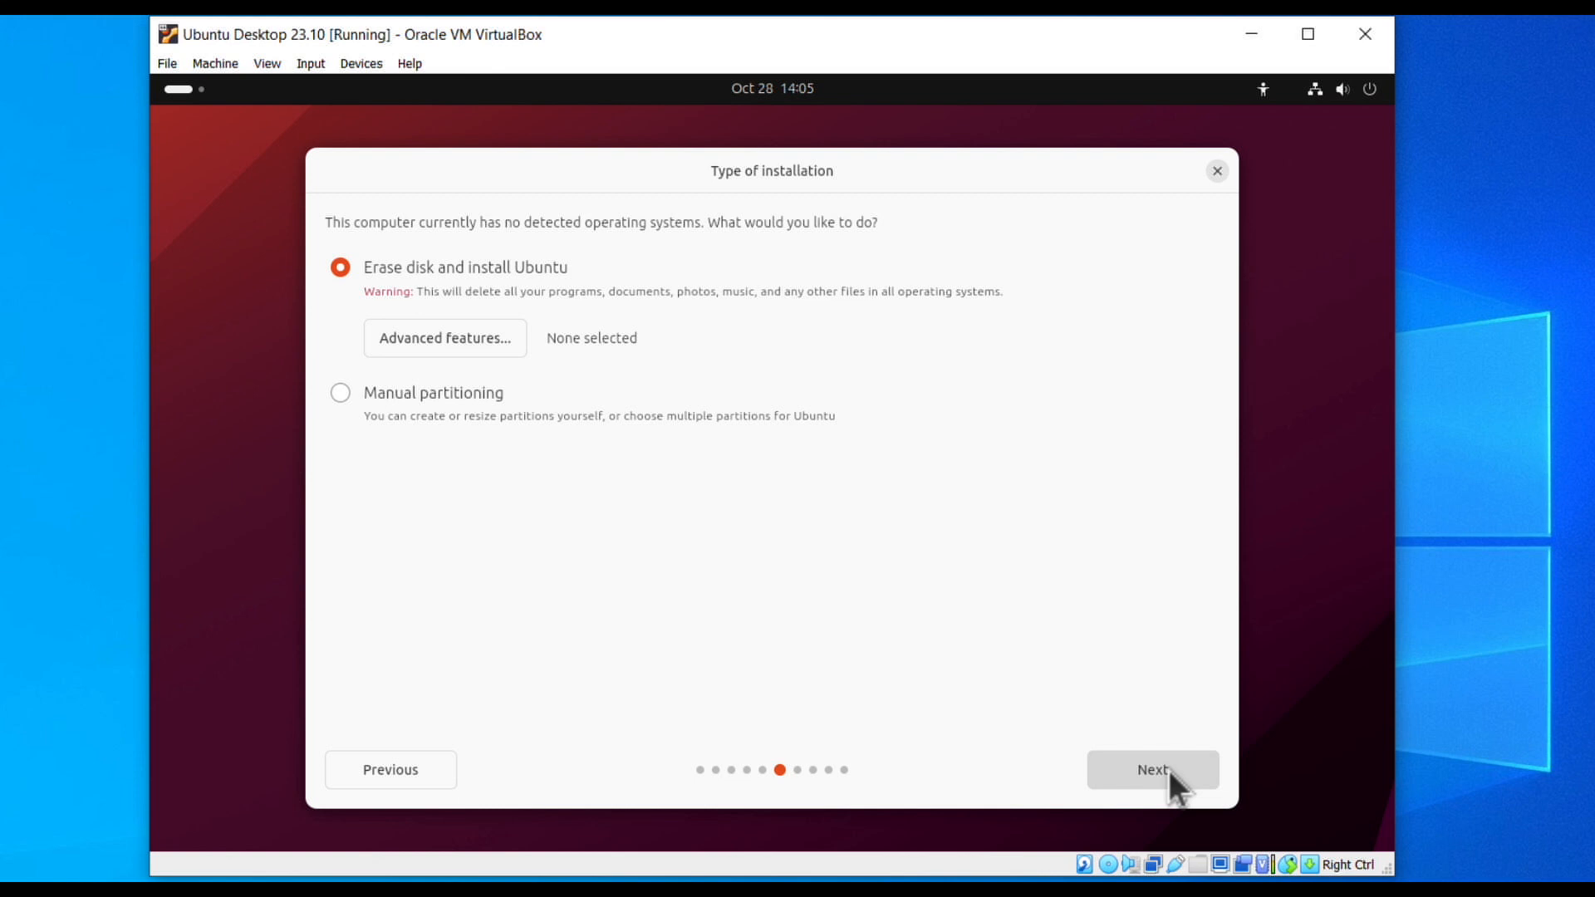
pyautogui.click(1167, 769)
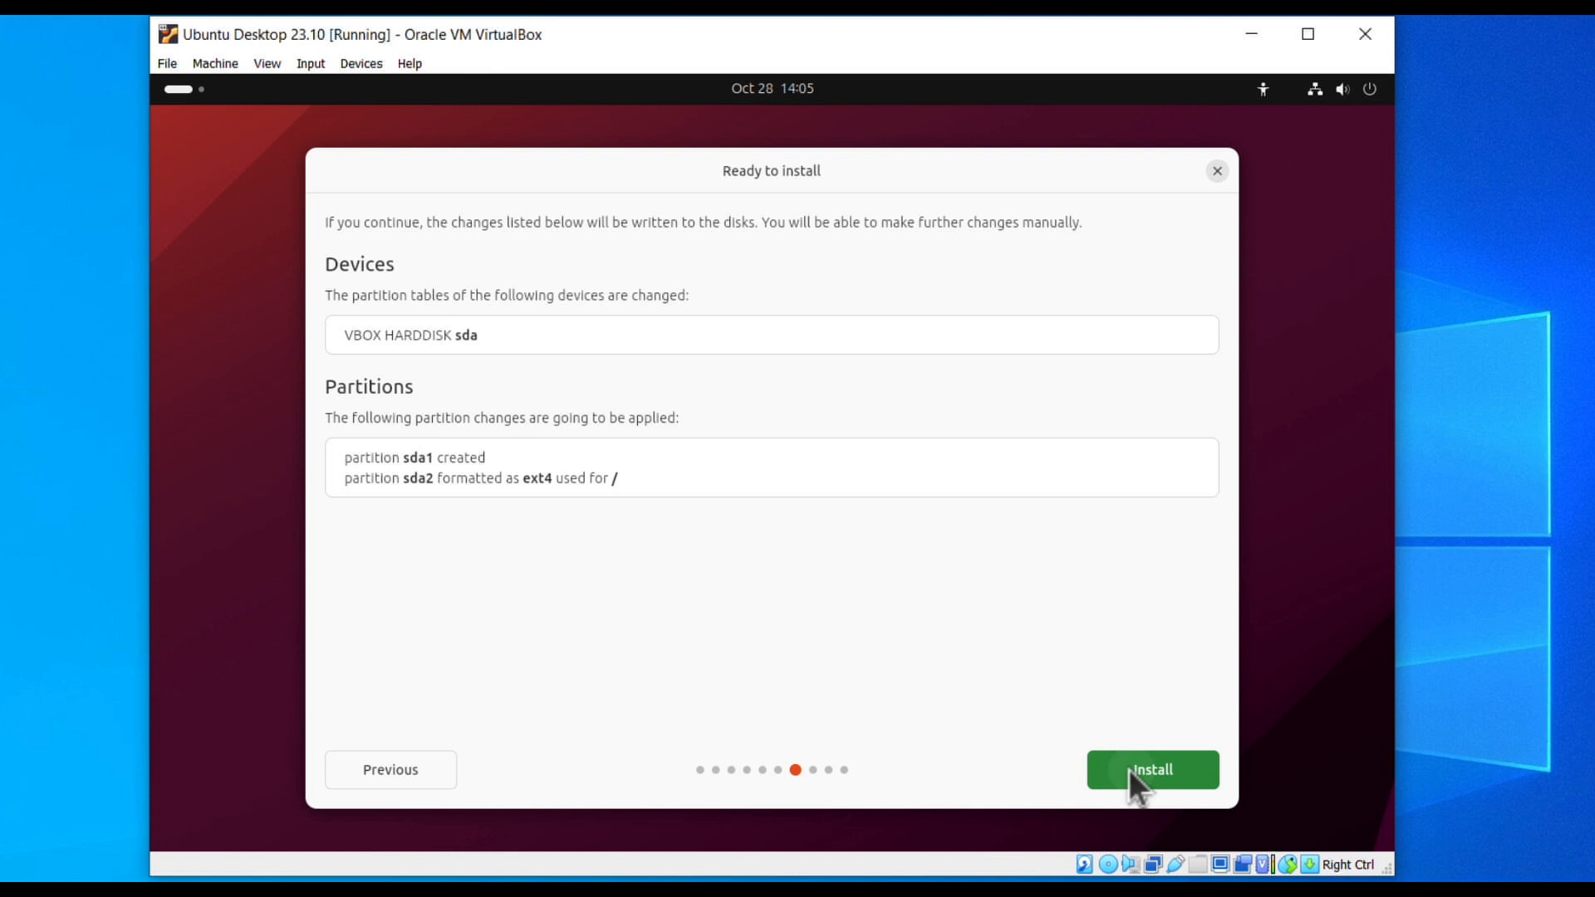
pyautogui.click(1128, 769)
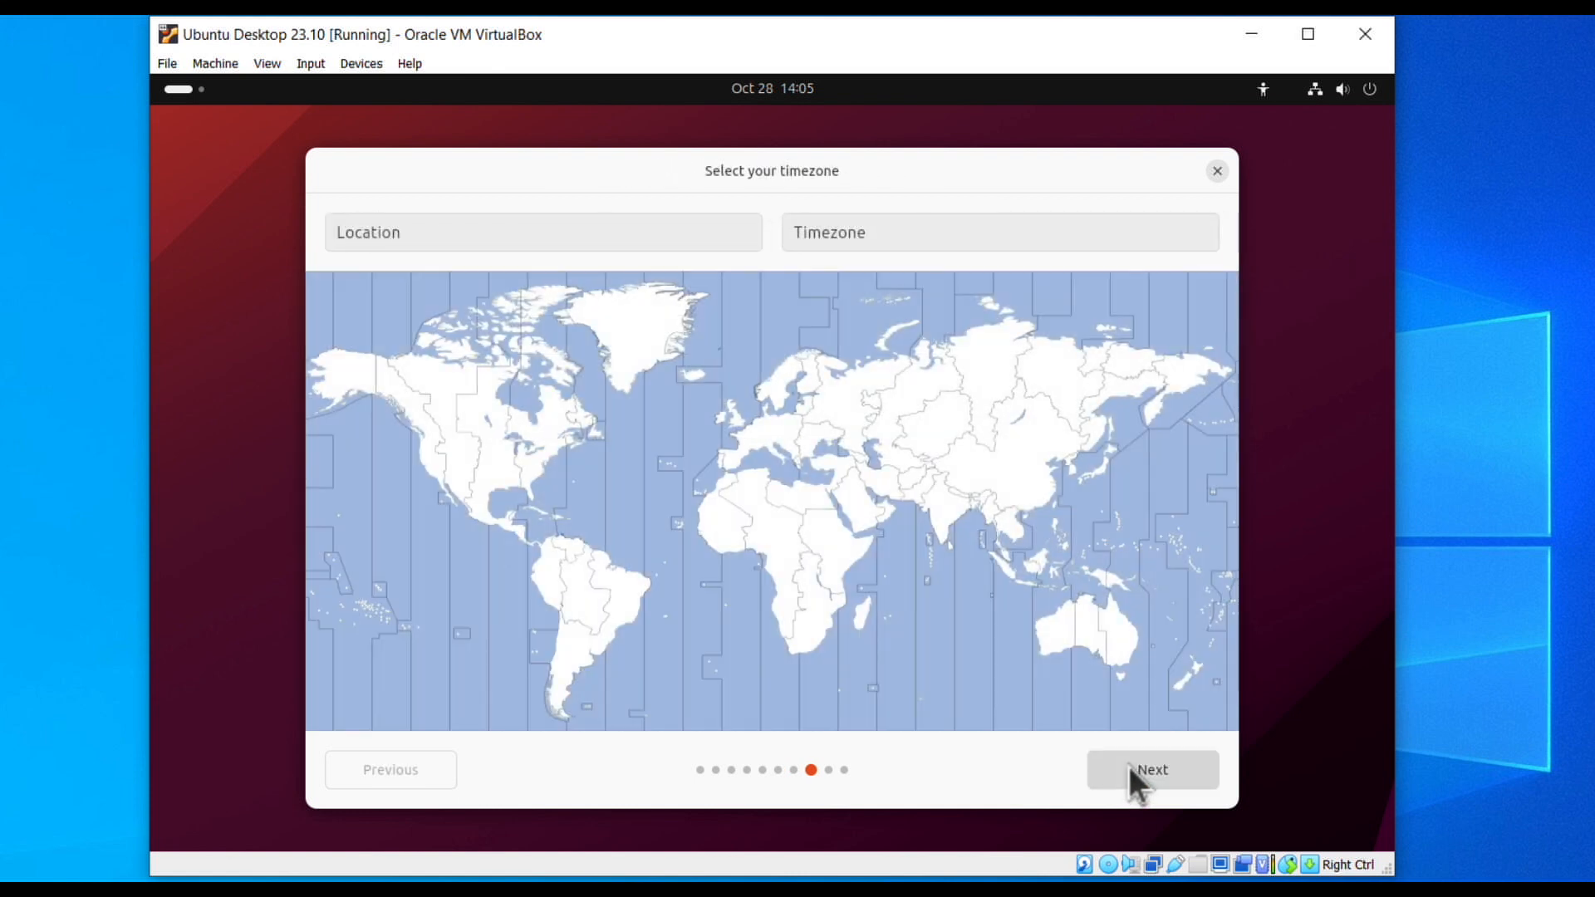
# Set the timezone to Europe/Warsaw on the map.
pyautogui.click(876, 469)
pyautogui.click(858, 402)
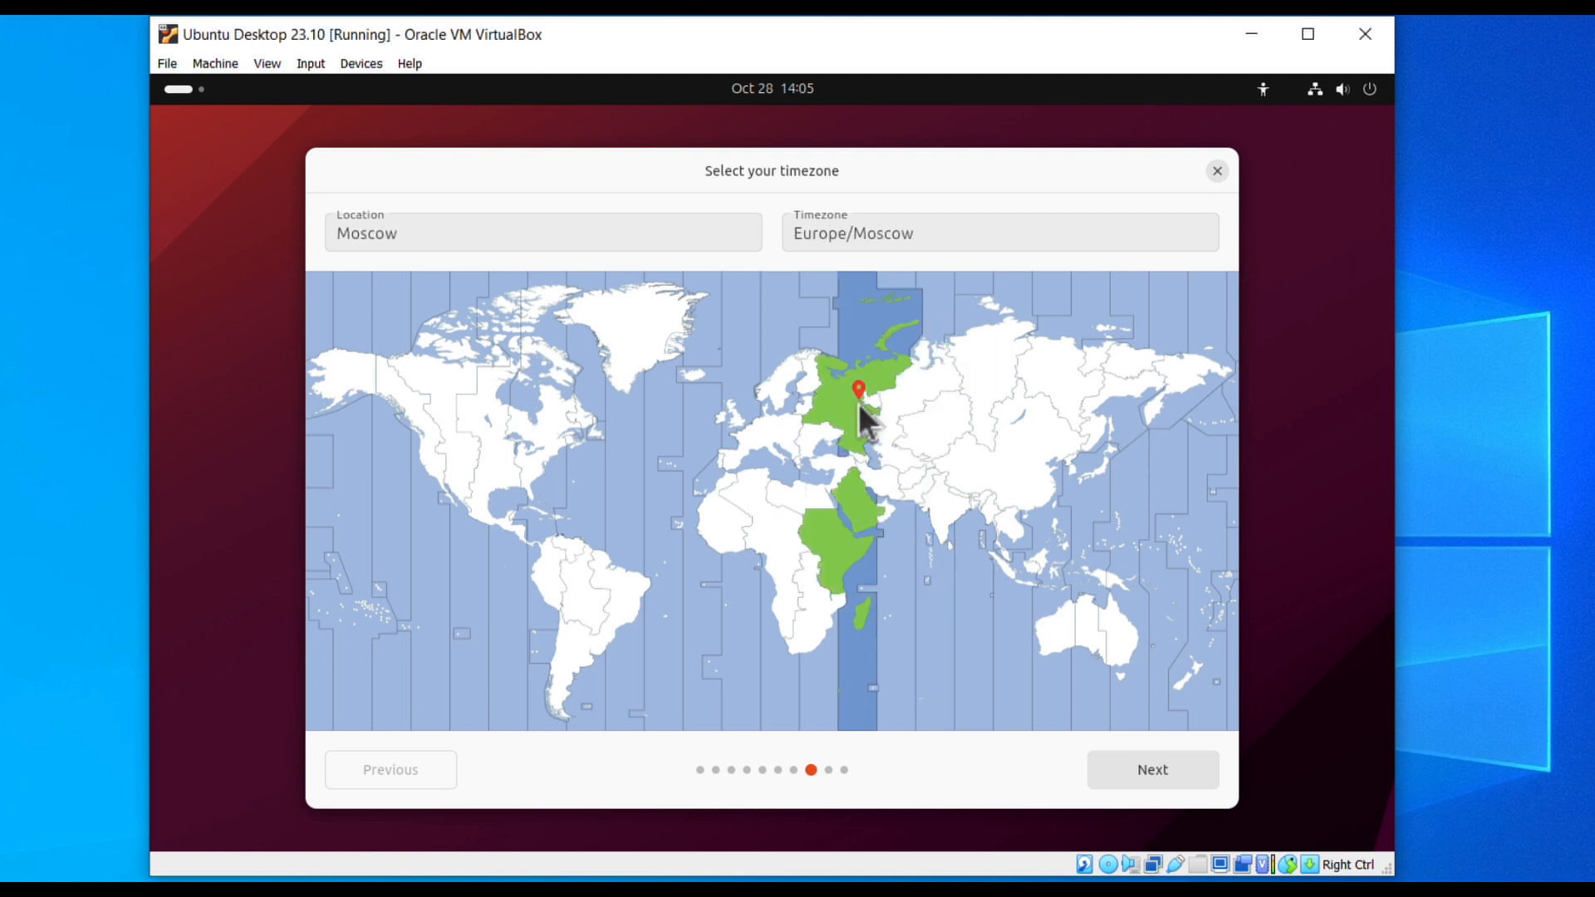
pyautogui.click(825, 430)
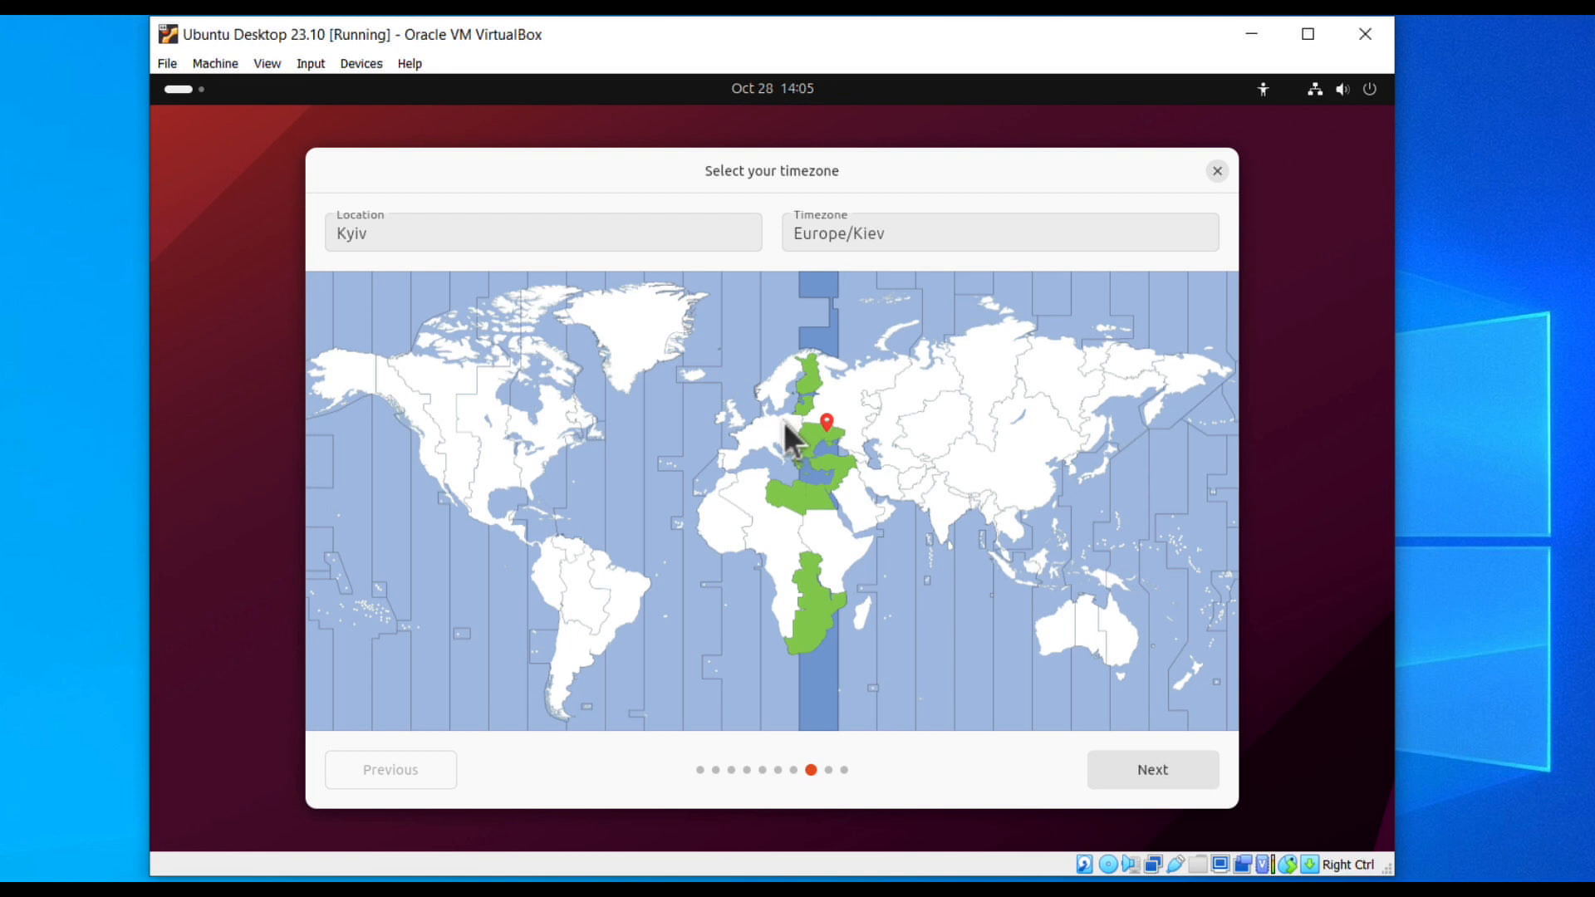
pyautogui.click(790, 421)
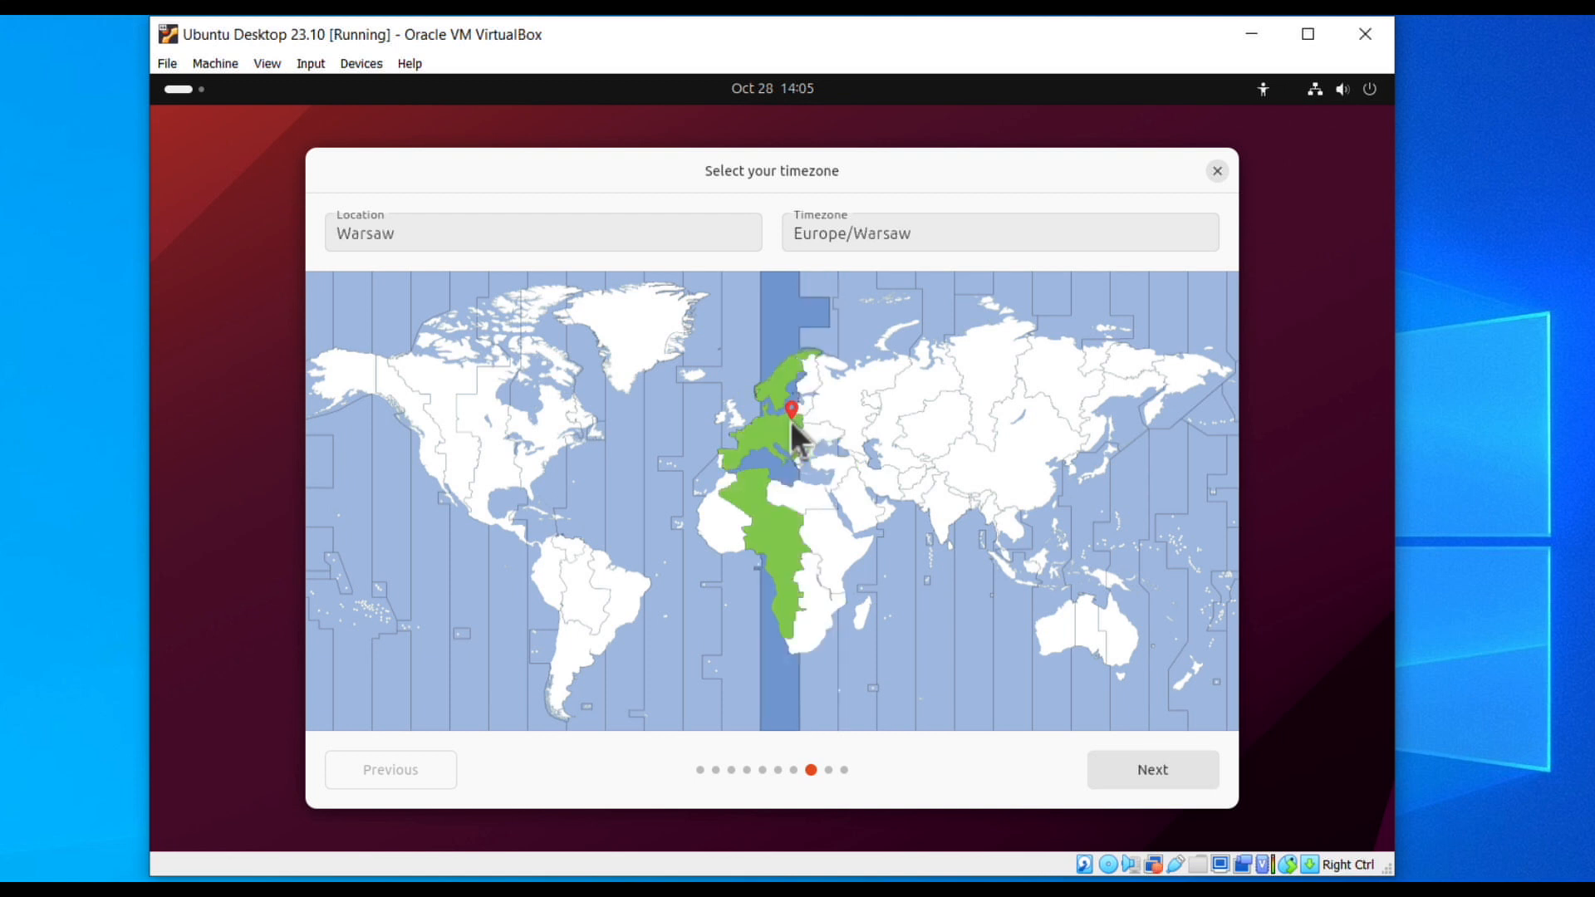
pyautogui.click(1110, 765)
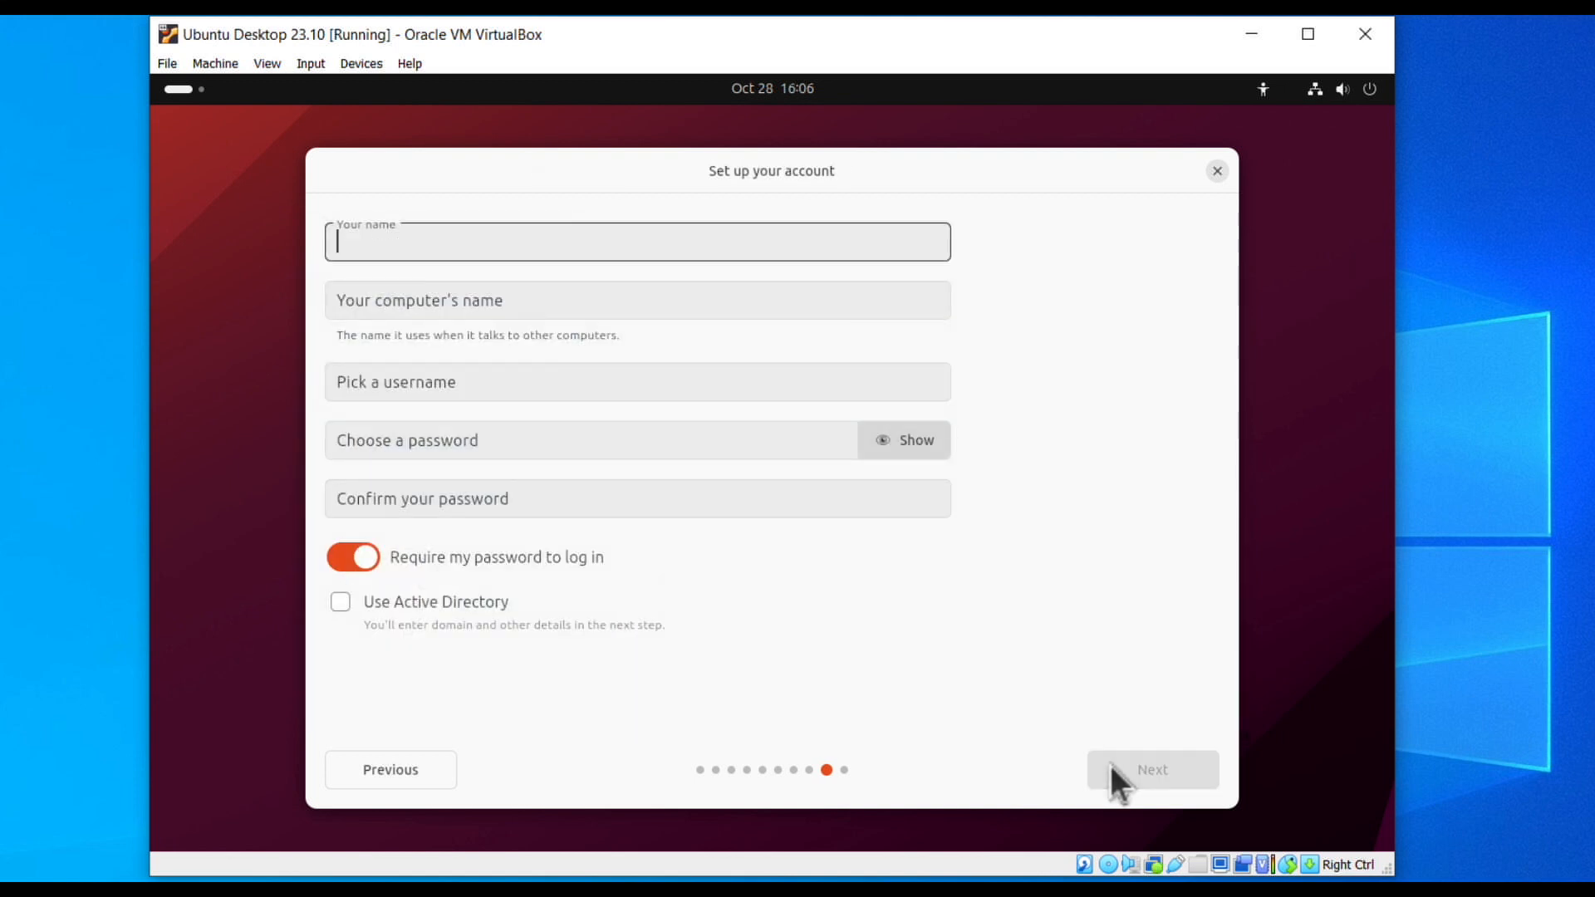
# Create the user account with computer name ubuntu-desktop and a password, then pick the Dark theme.
pyautogui.write('veronika')
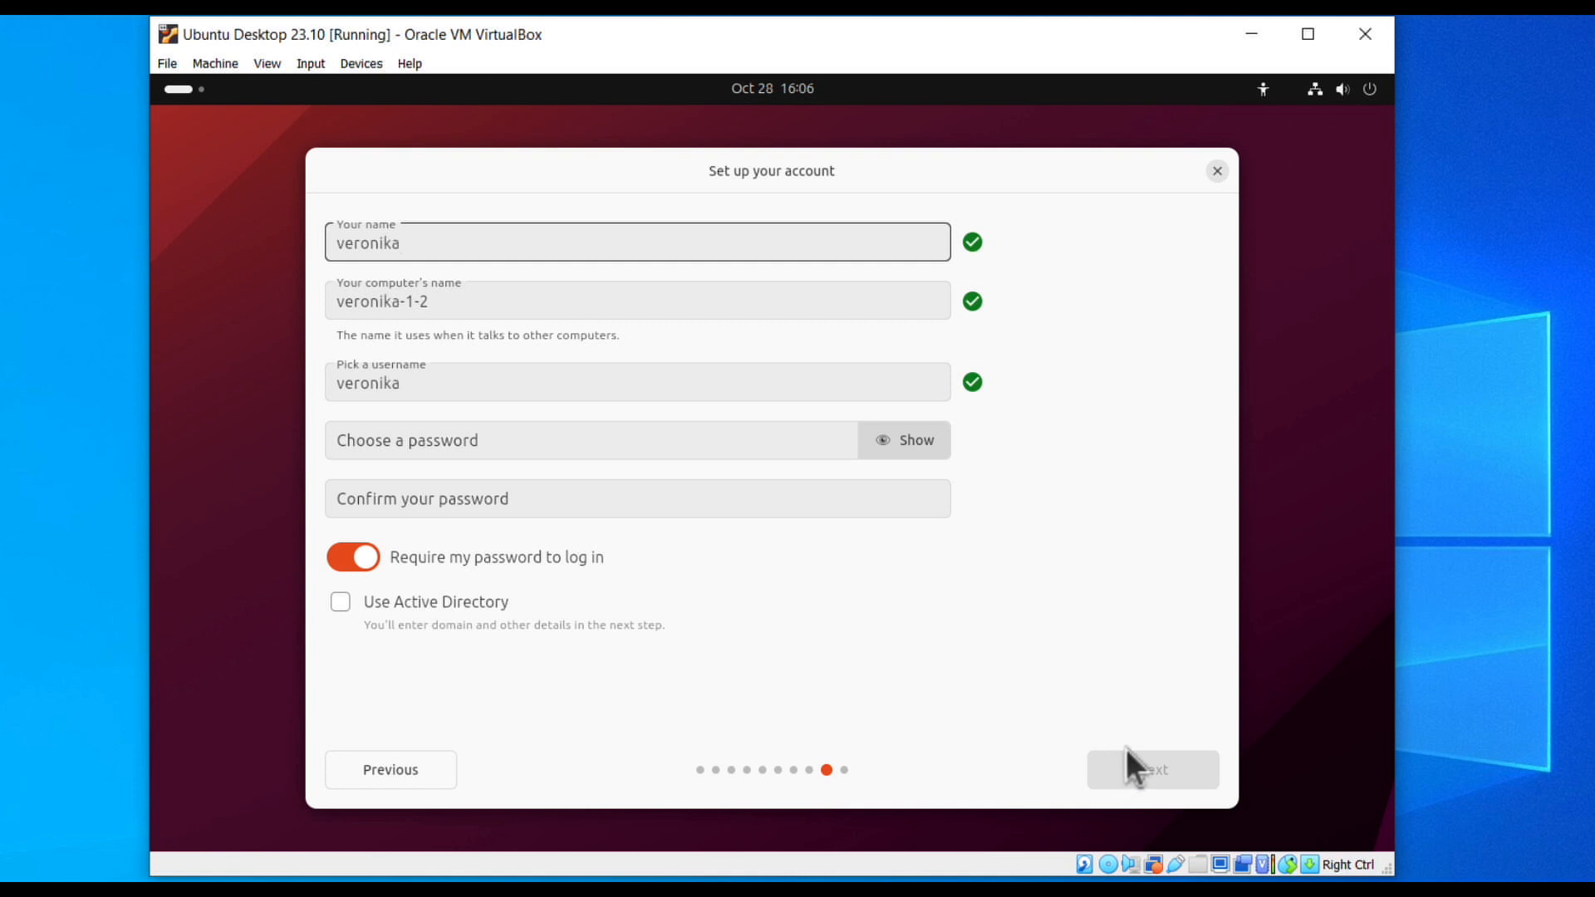
pyautogui.press('Tab')
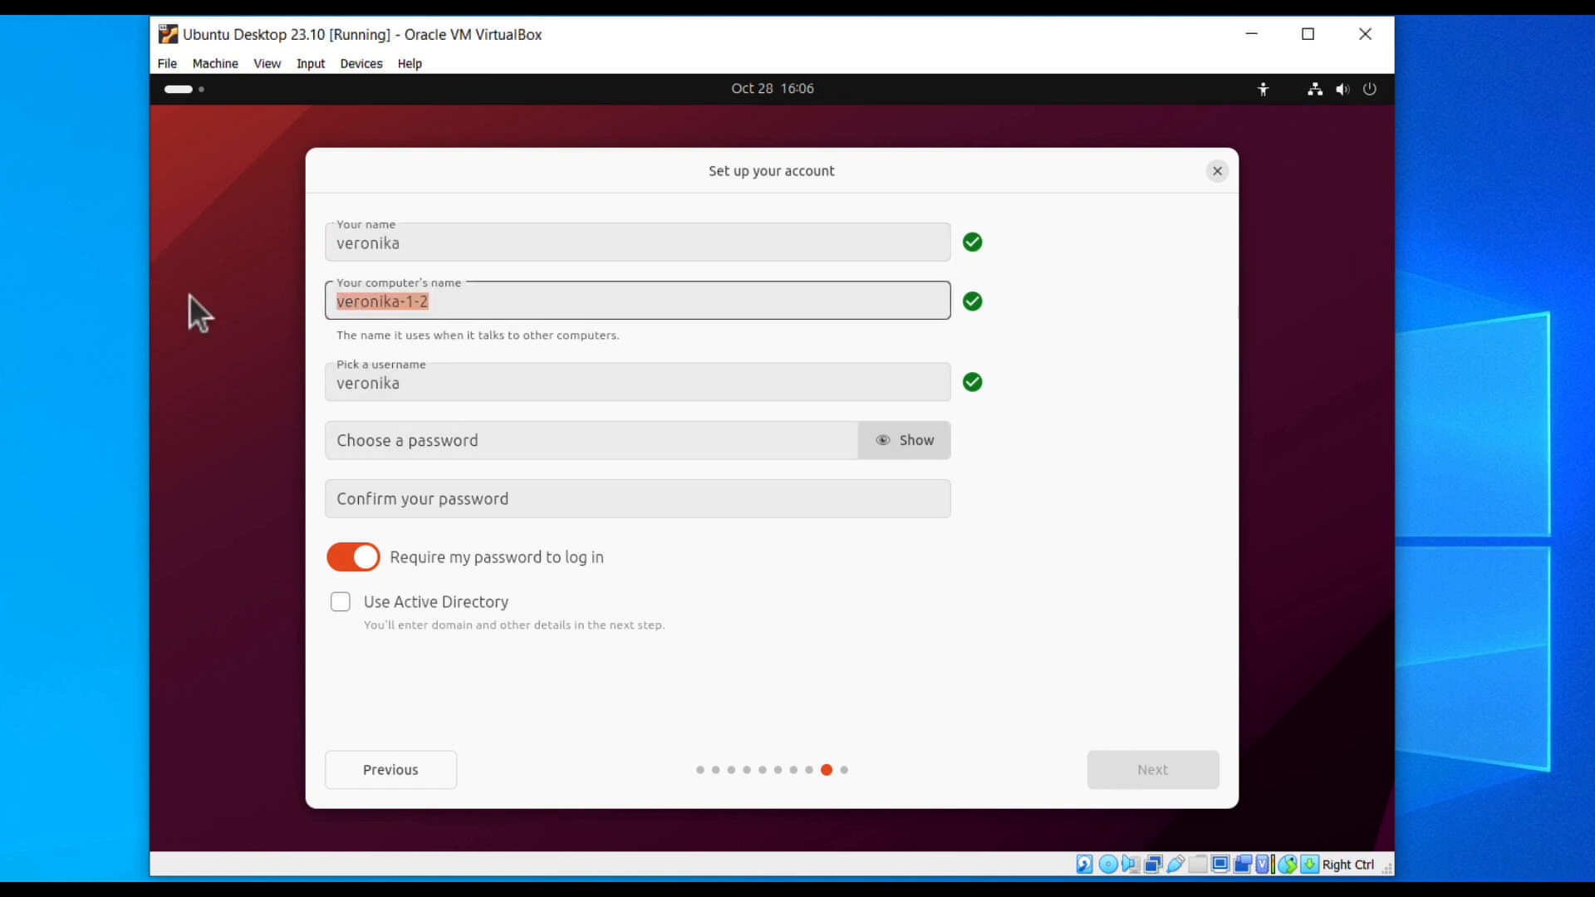
pyautogui.write('ubuntu-desktop')
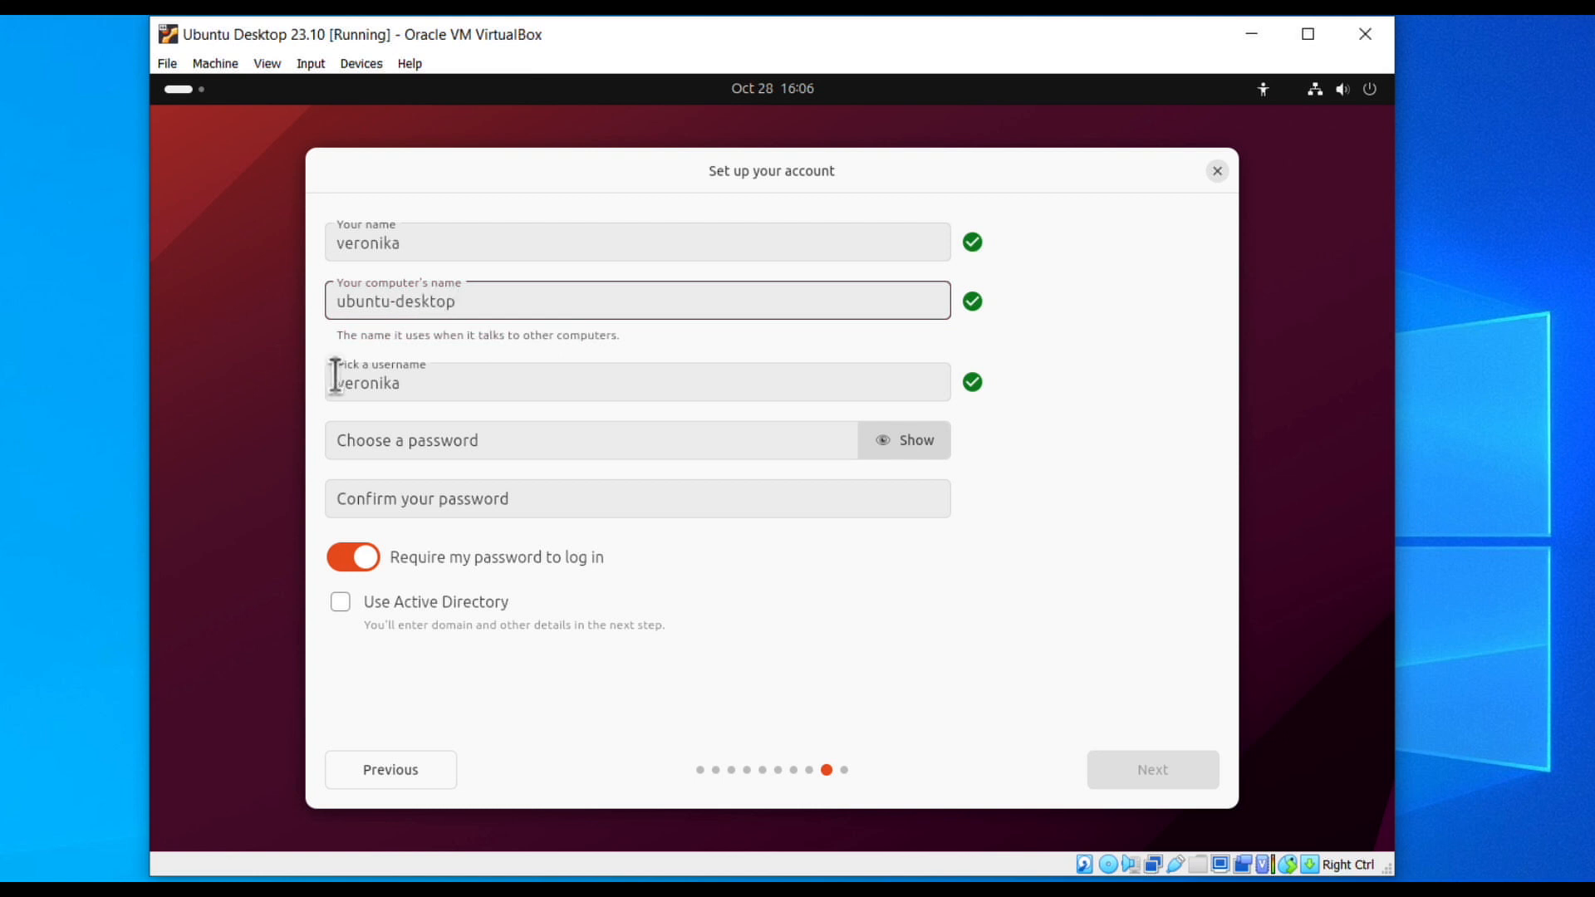
pyautogui.click(427, 443)
pyautogui.write('•••••••••••')
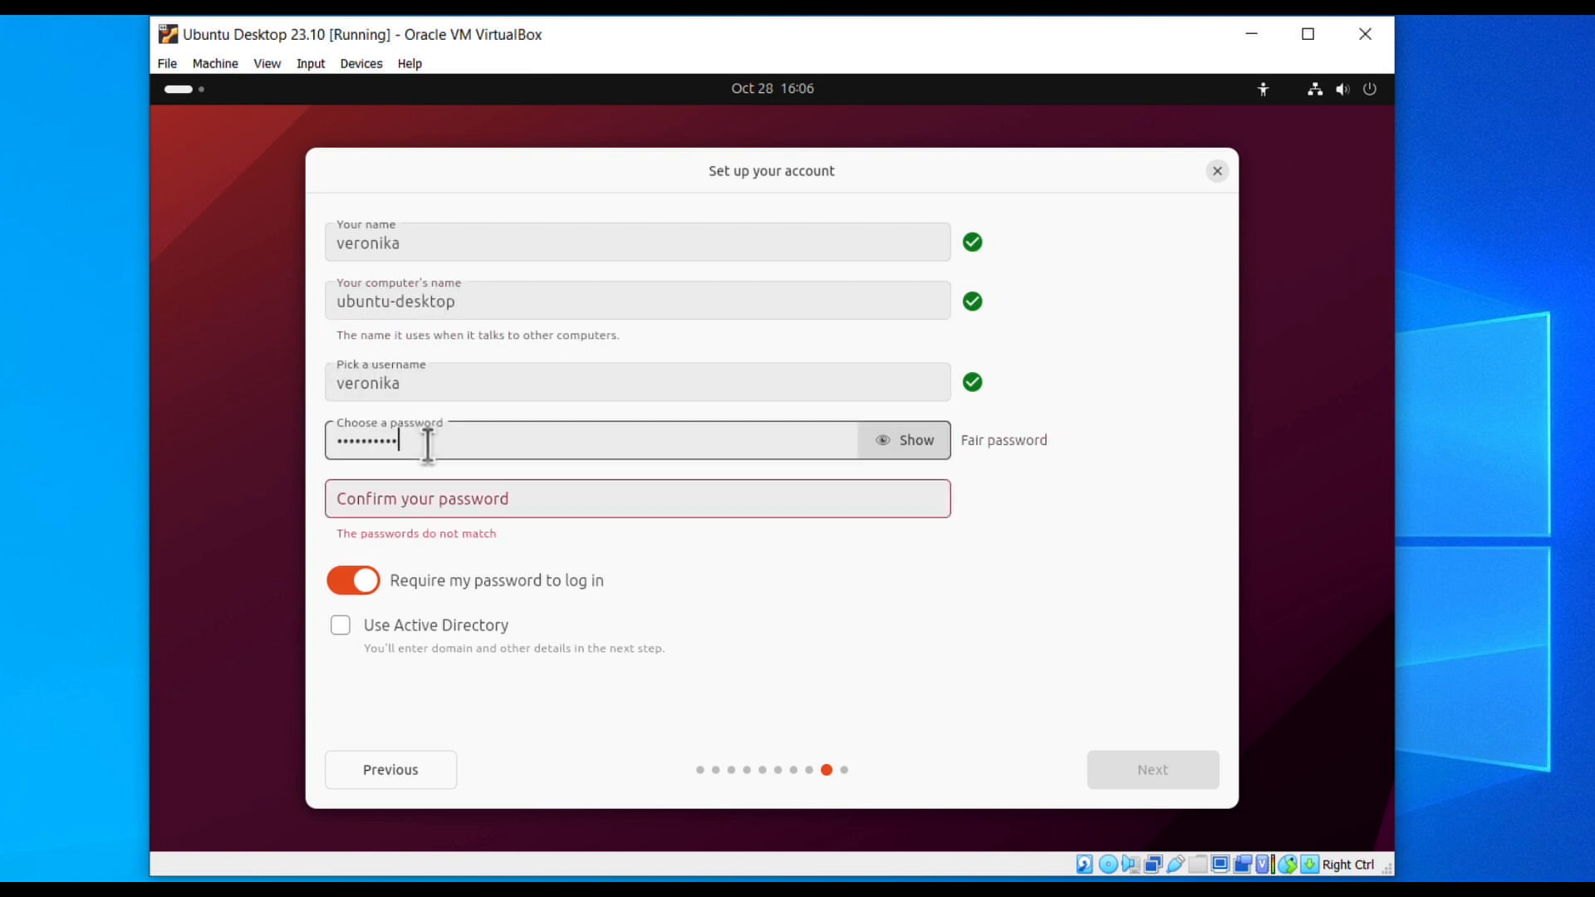
pyautogui.press('Tab')
pyautogui.write('•••••••••••')
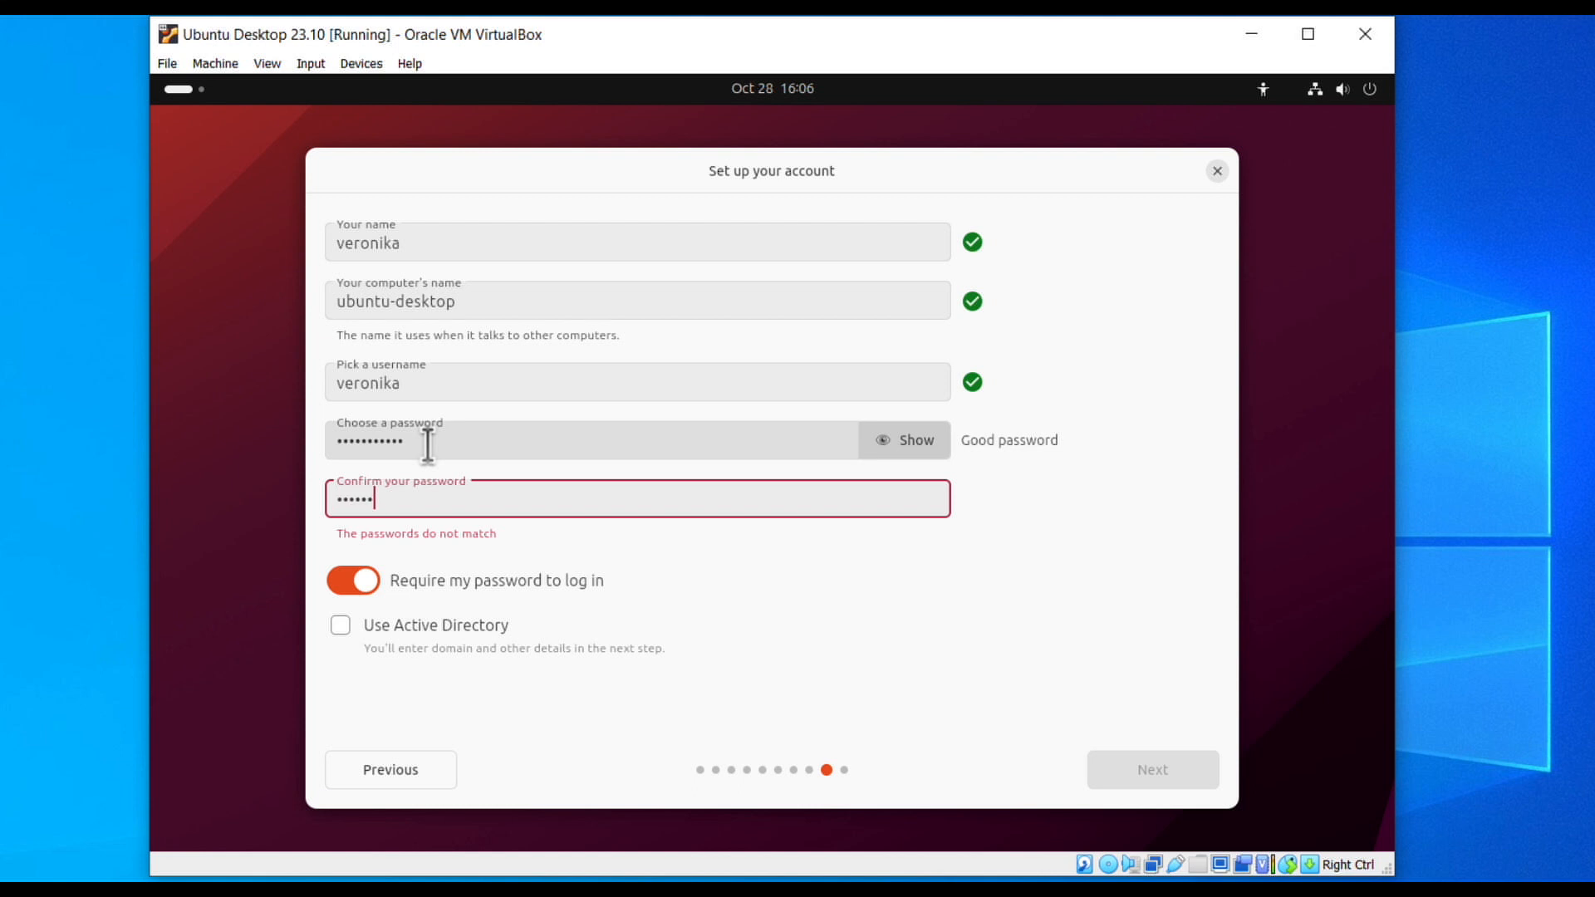
pyautogui.click(1168, 767)
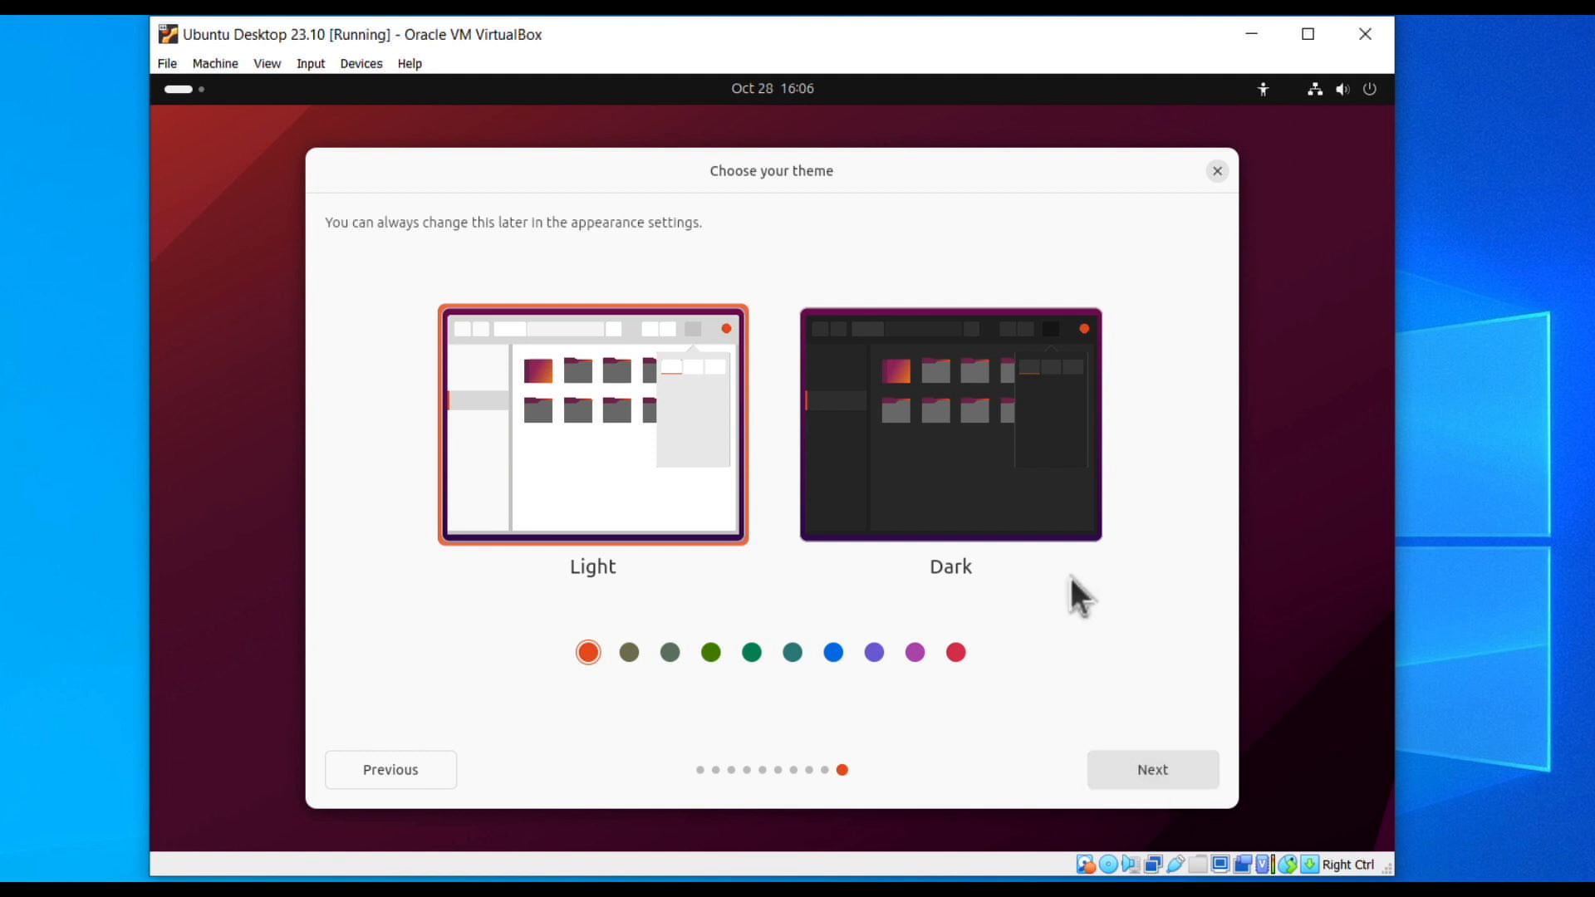
pyautogui.click(1025, 491)
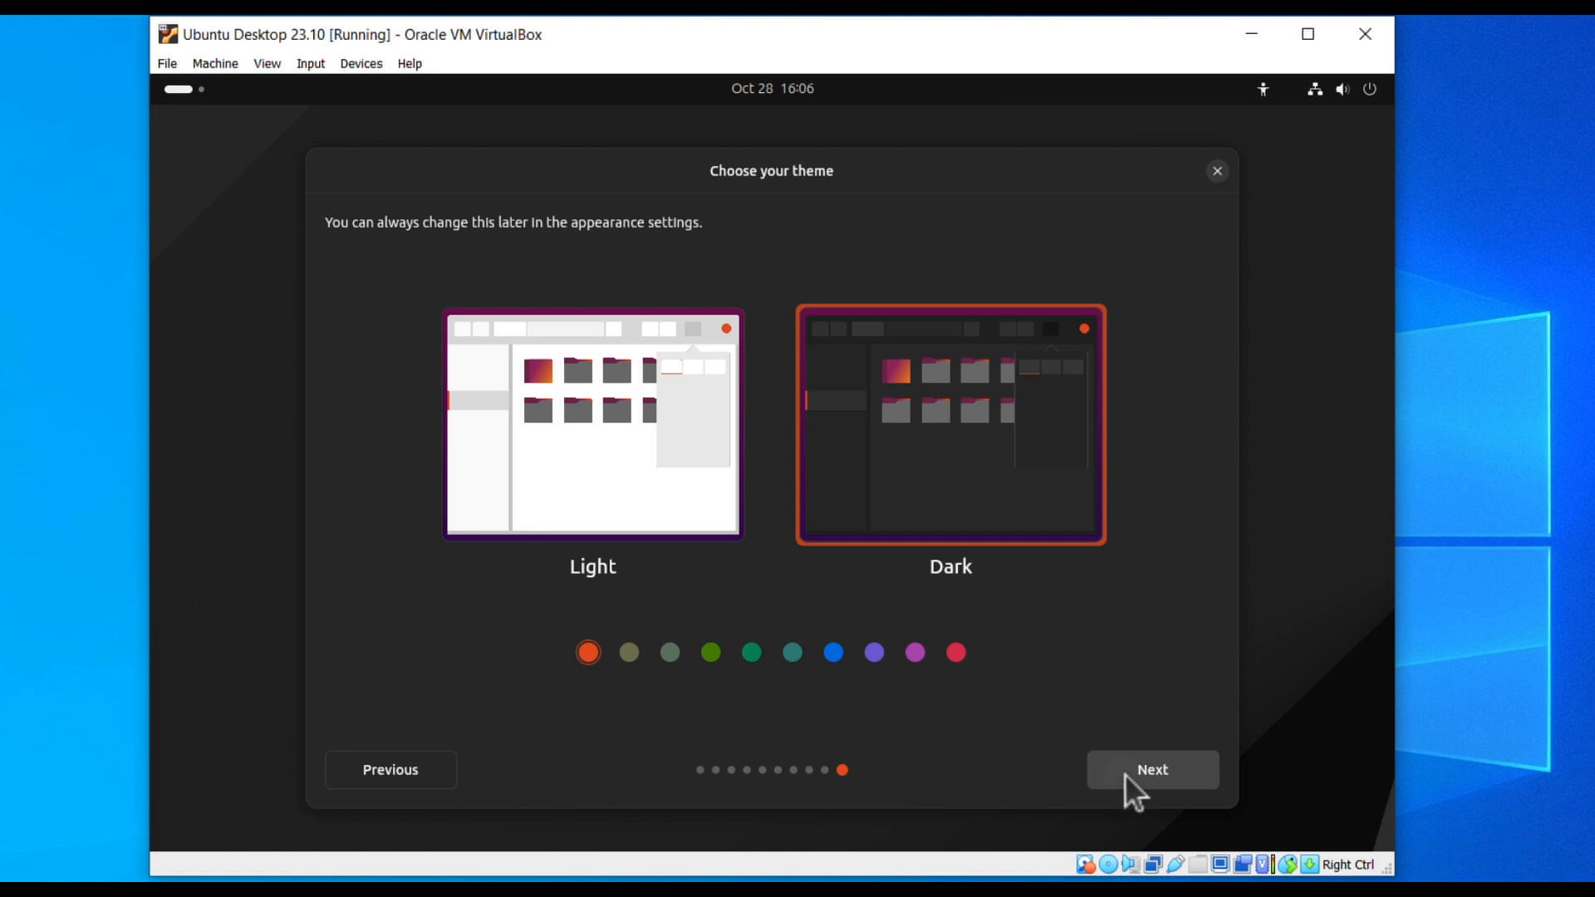
# Confirm the Dark theme, let Ubuntu 23.10.1 install, then restart into it.
pyautogui.click(1125, 774)
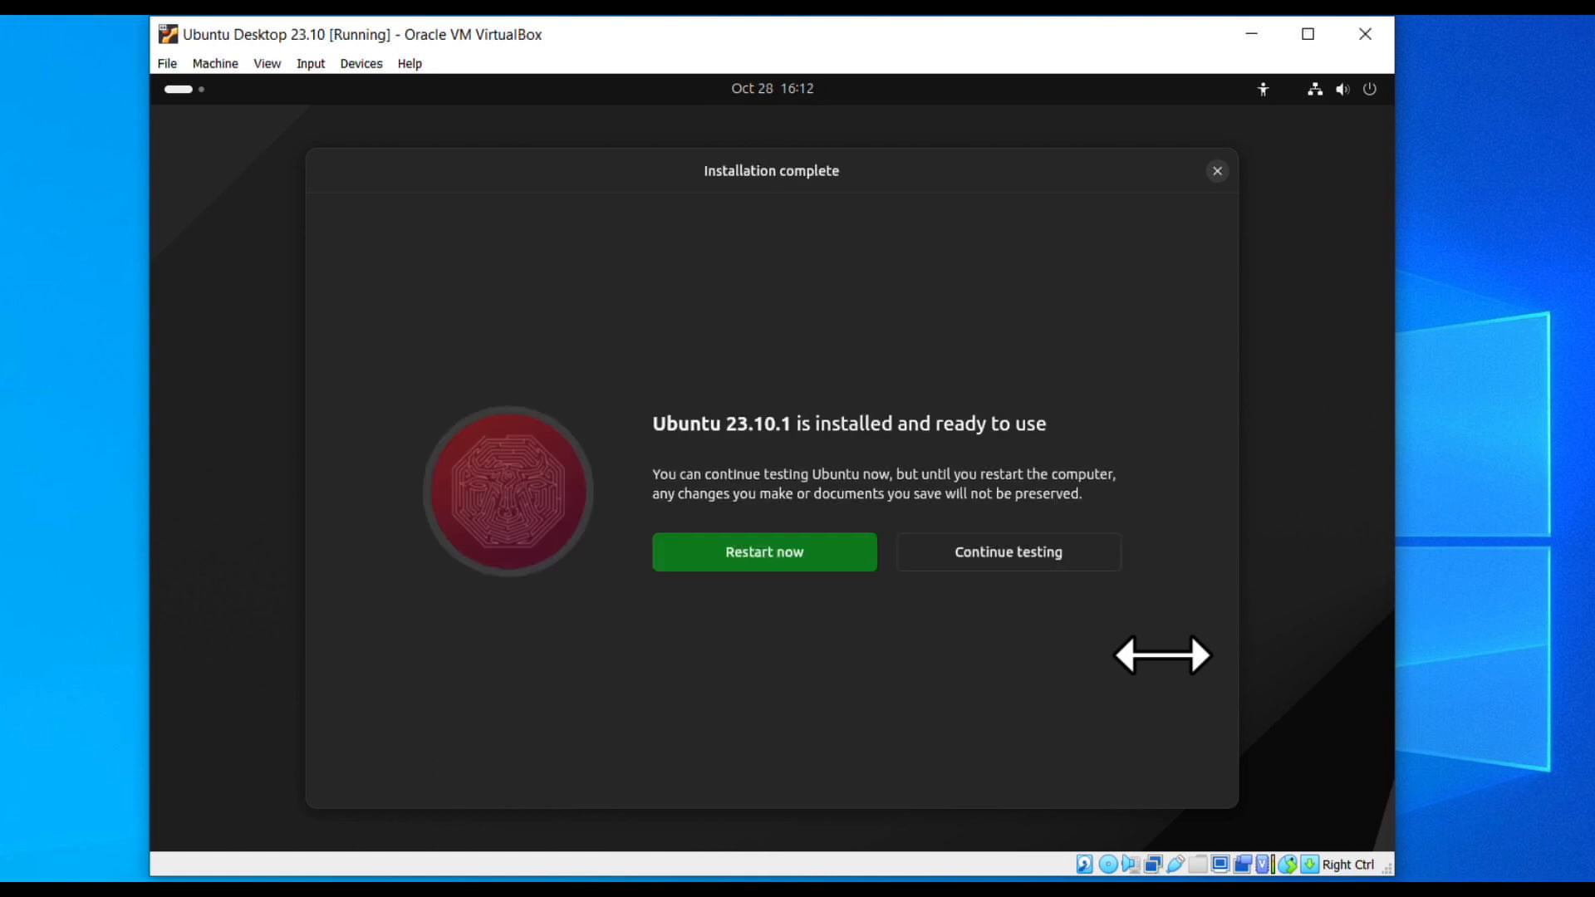
pyautogui.click(826, 554)
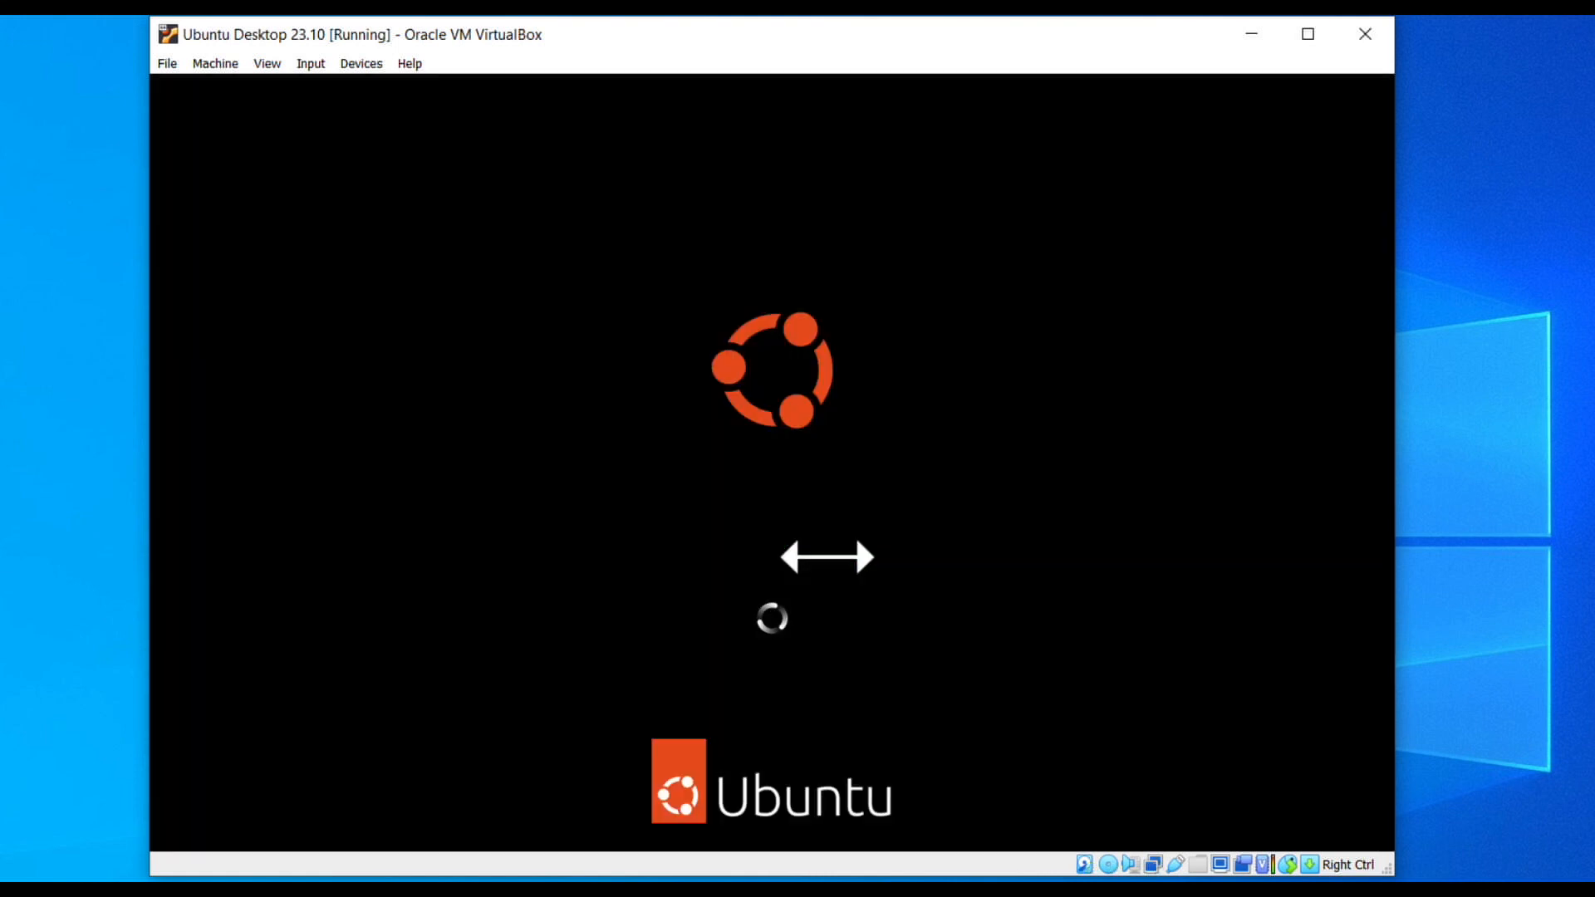
# Confirm the installation medium is removed and log in with the user's password.
pyautogui.press('Return')
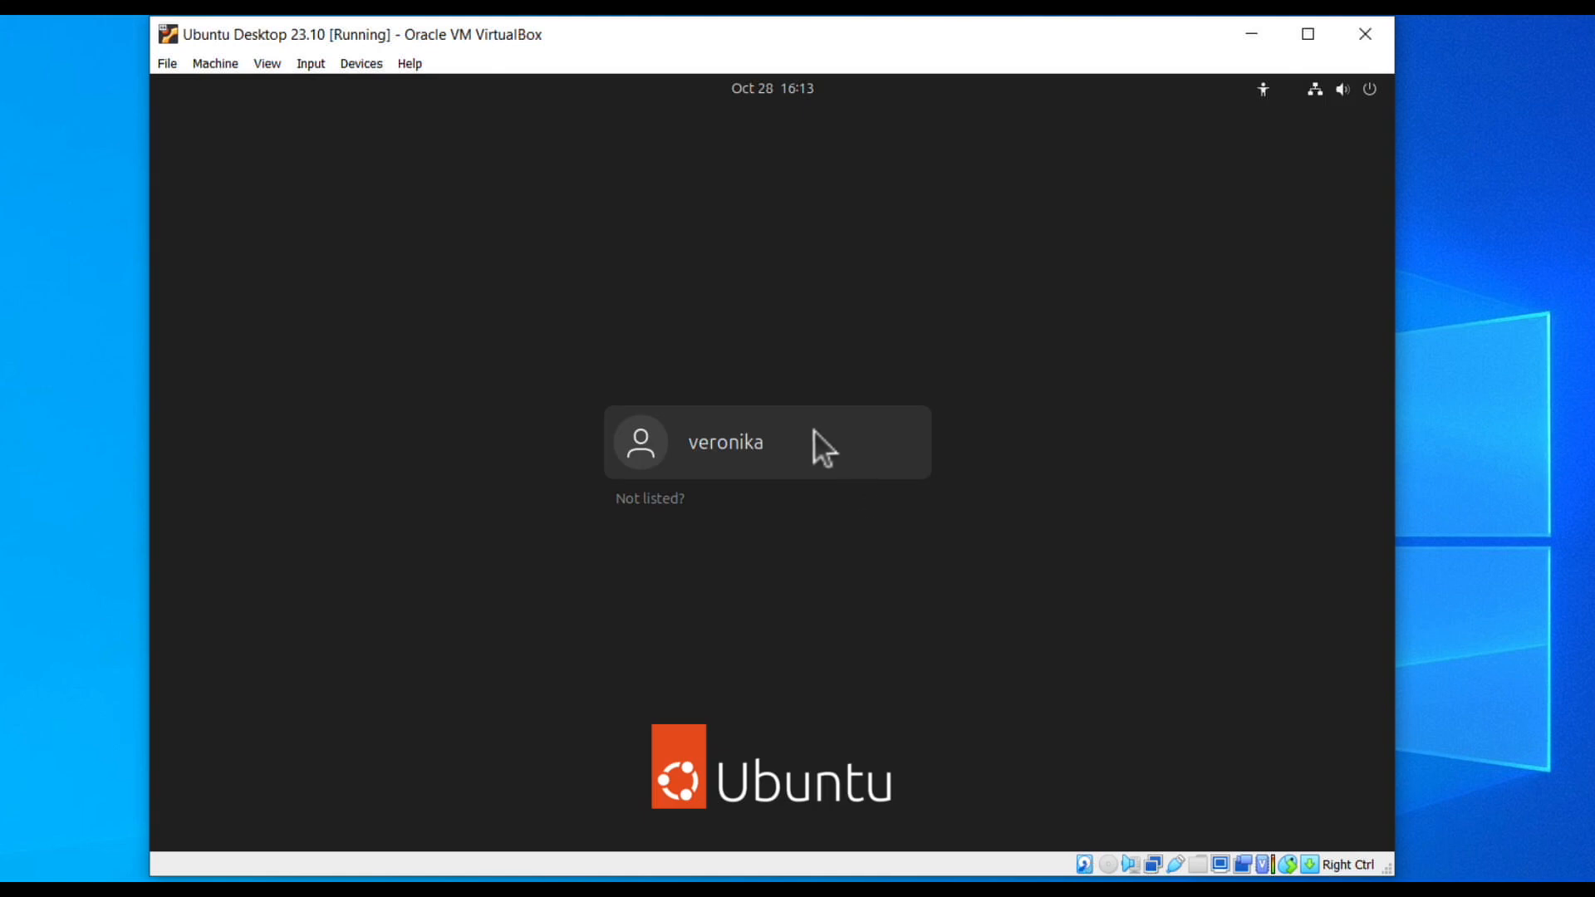
pyautogui.click(813, 429)
pyautogui.write('************')
pyautogui.press('Return')
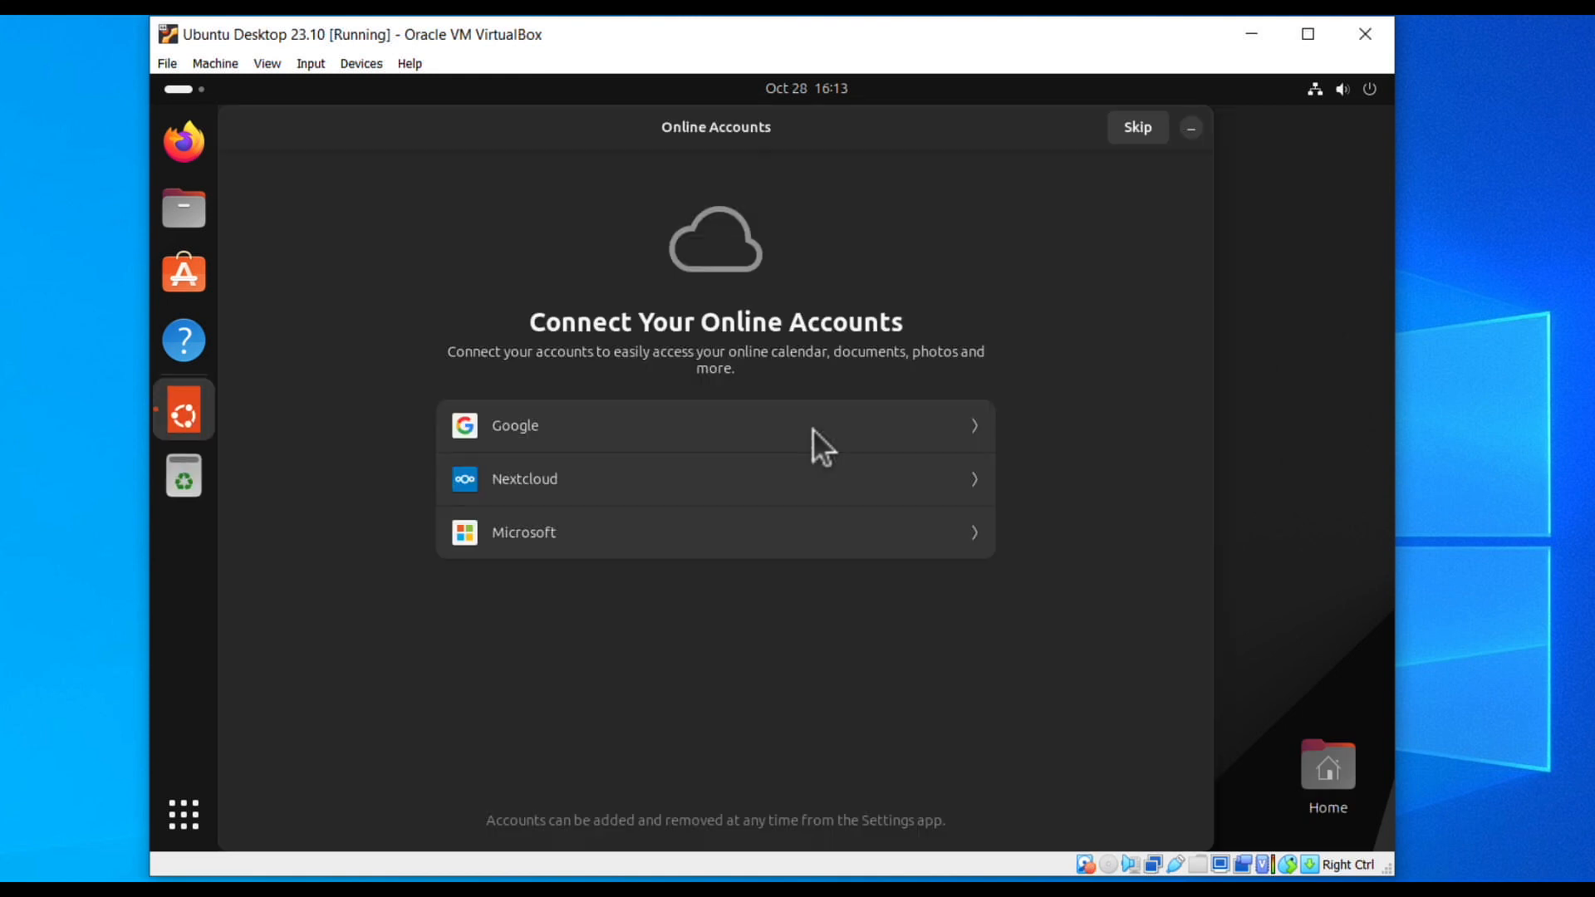
# Skip online accounts, choose 'No, don't send system info', and finish the welcome wizard with Done.
pyautogui.click(1129, 126)
pyautogui.click(638, 493)
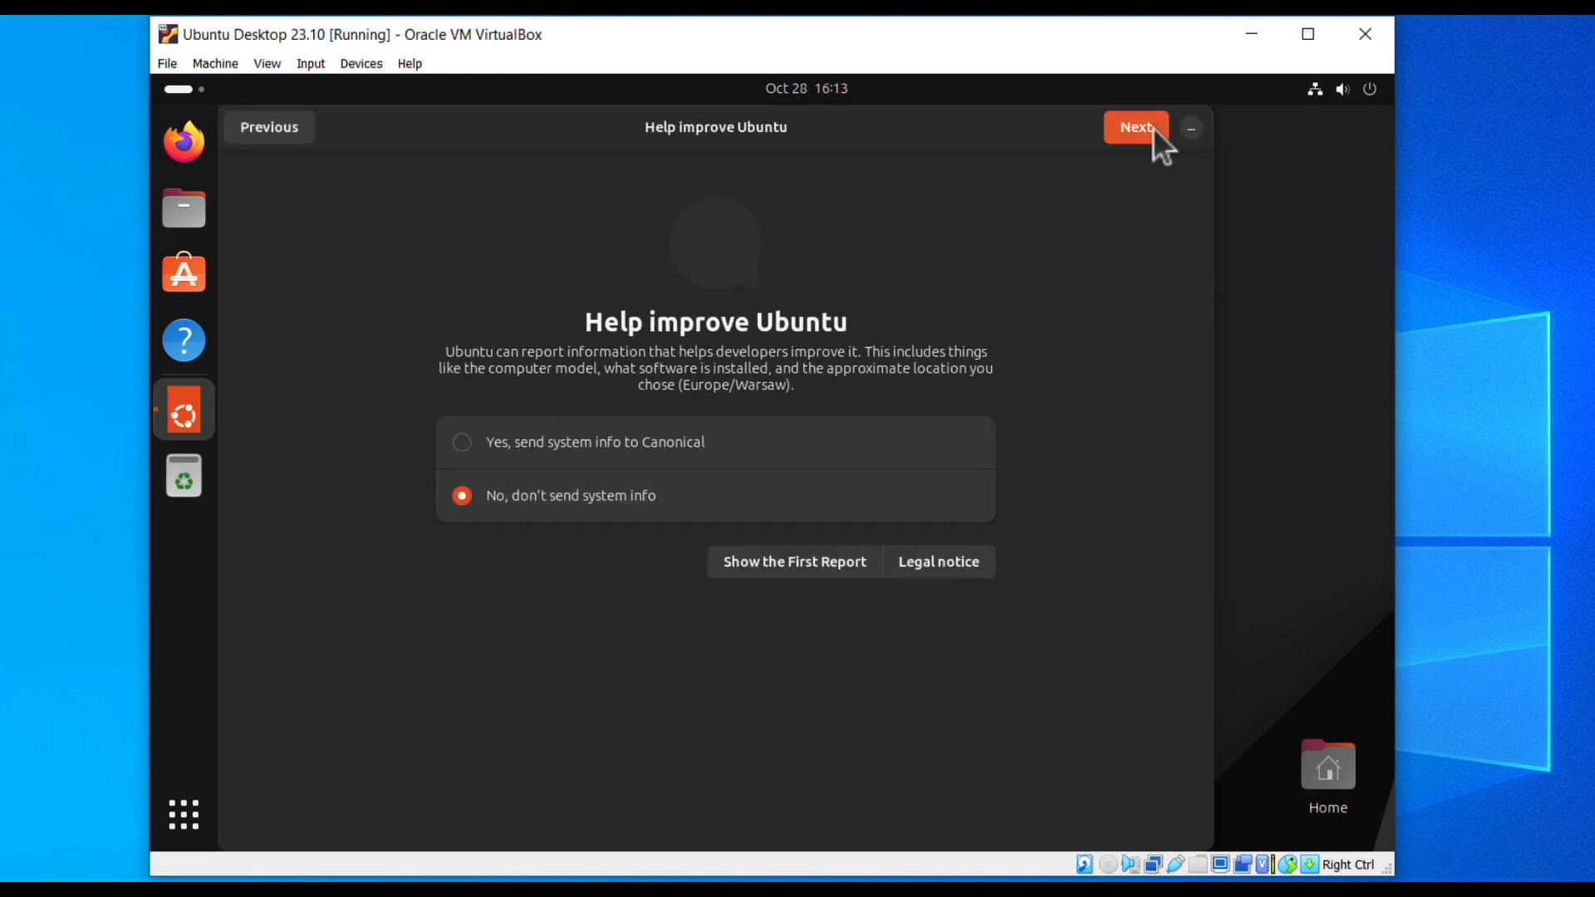
pyautogui.click(1121, 127)
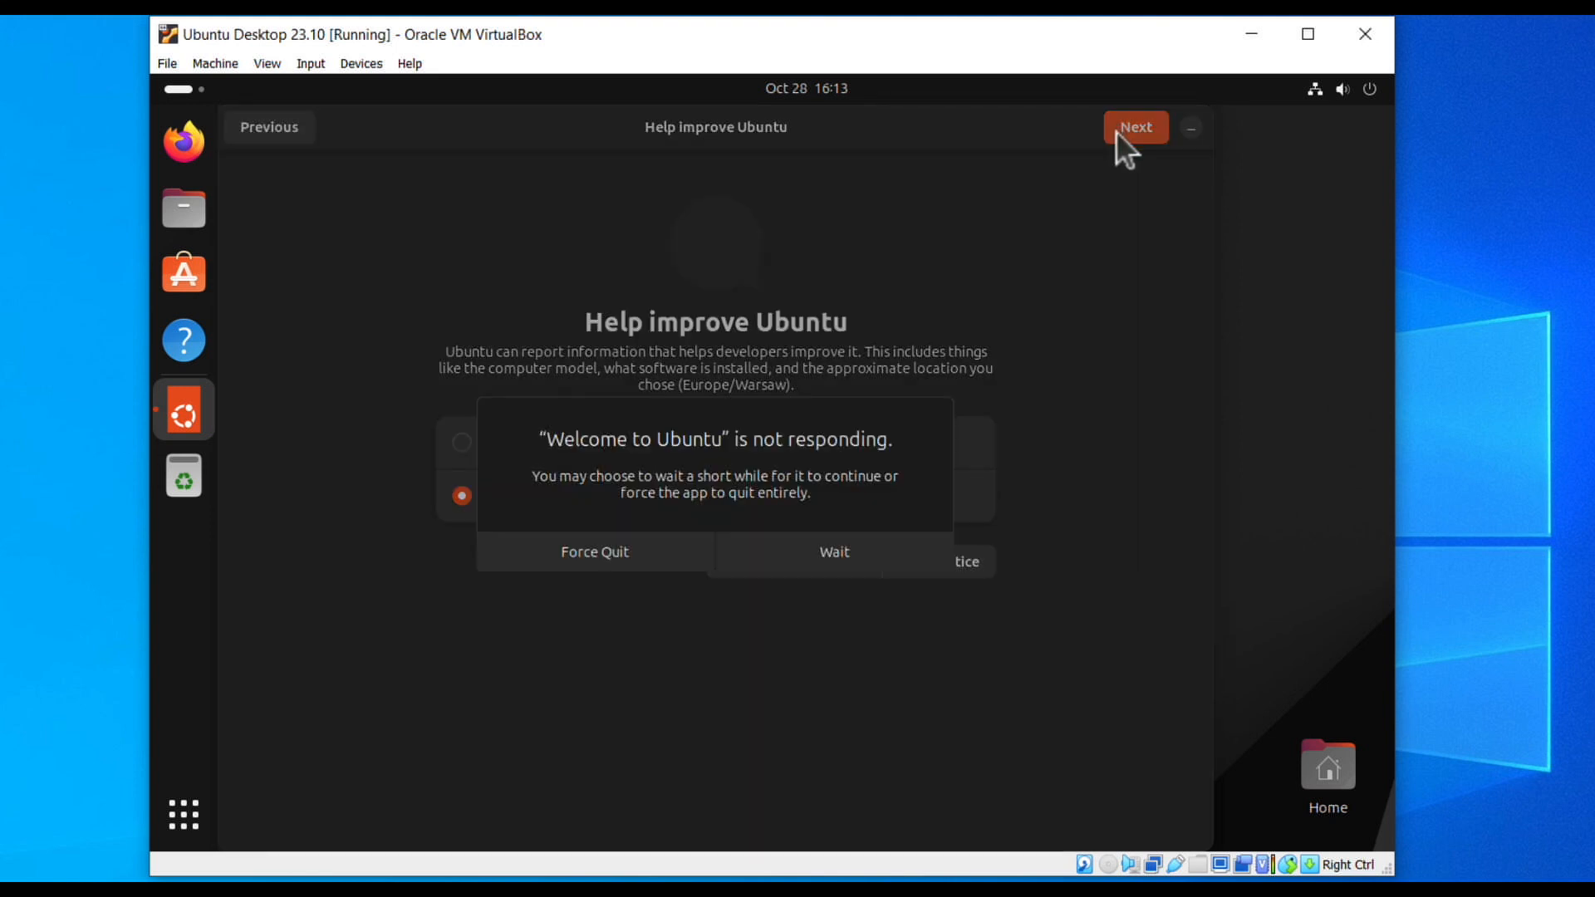
pyautogui.click(914, 540)
pyautogui.click(273, 133)
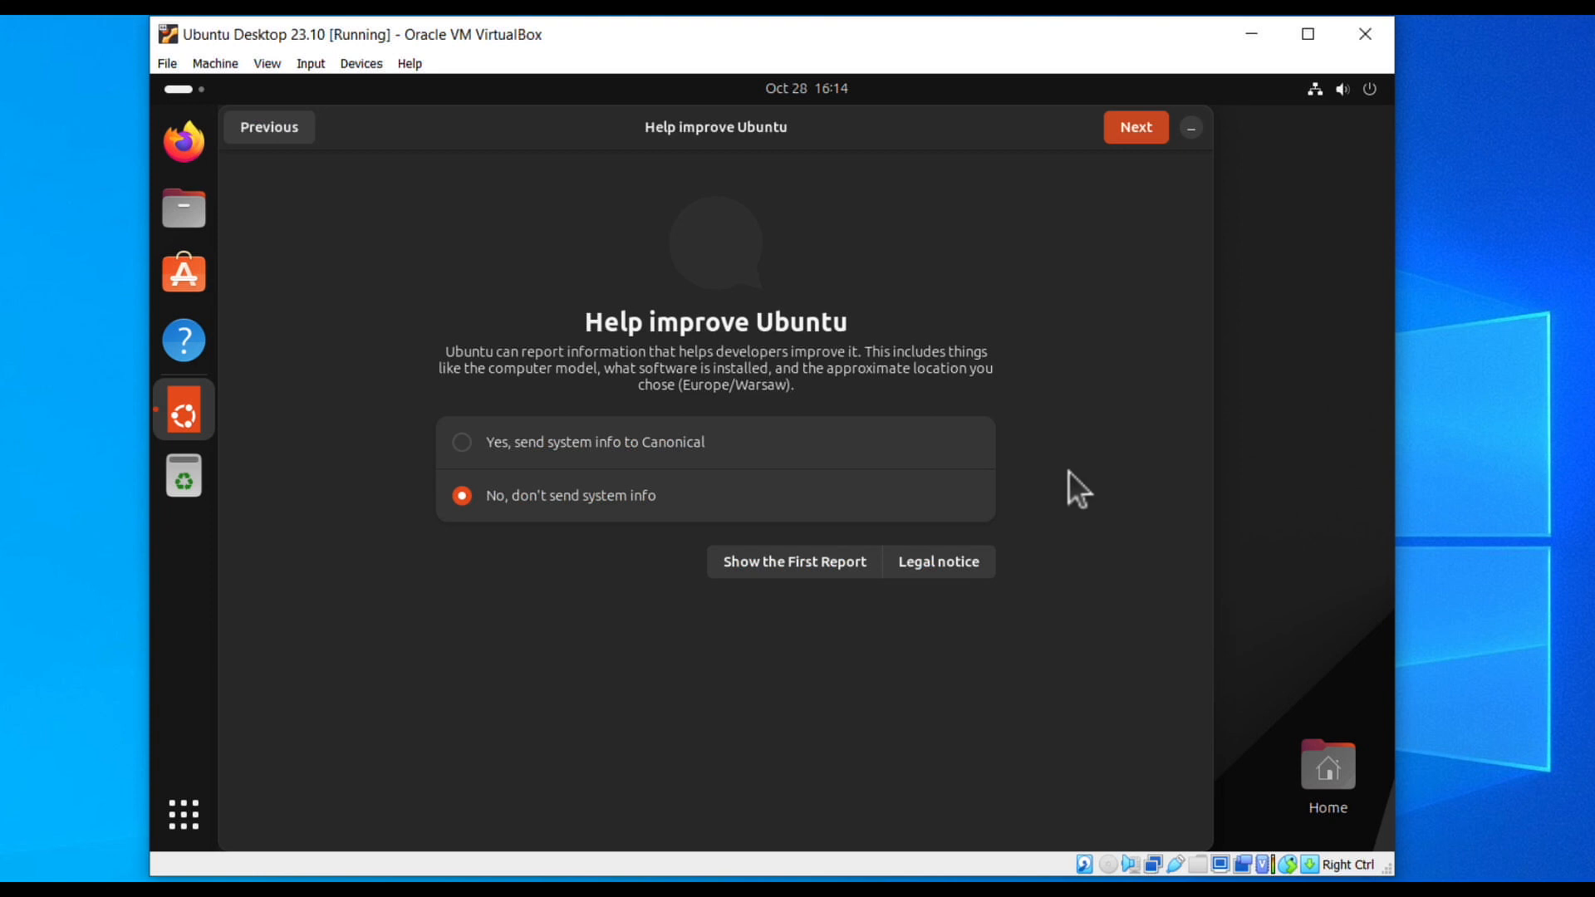
pyautogui.click(1119, 129)
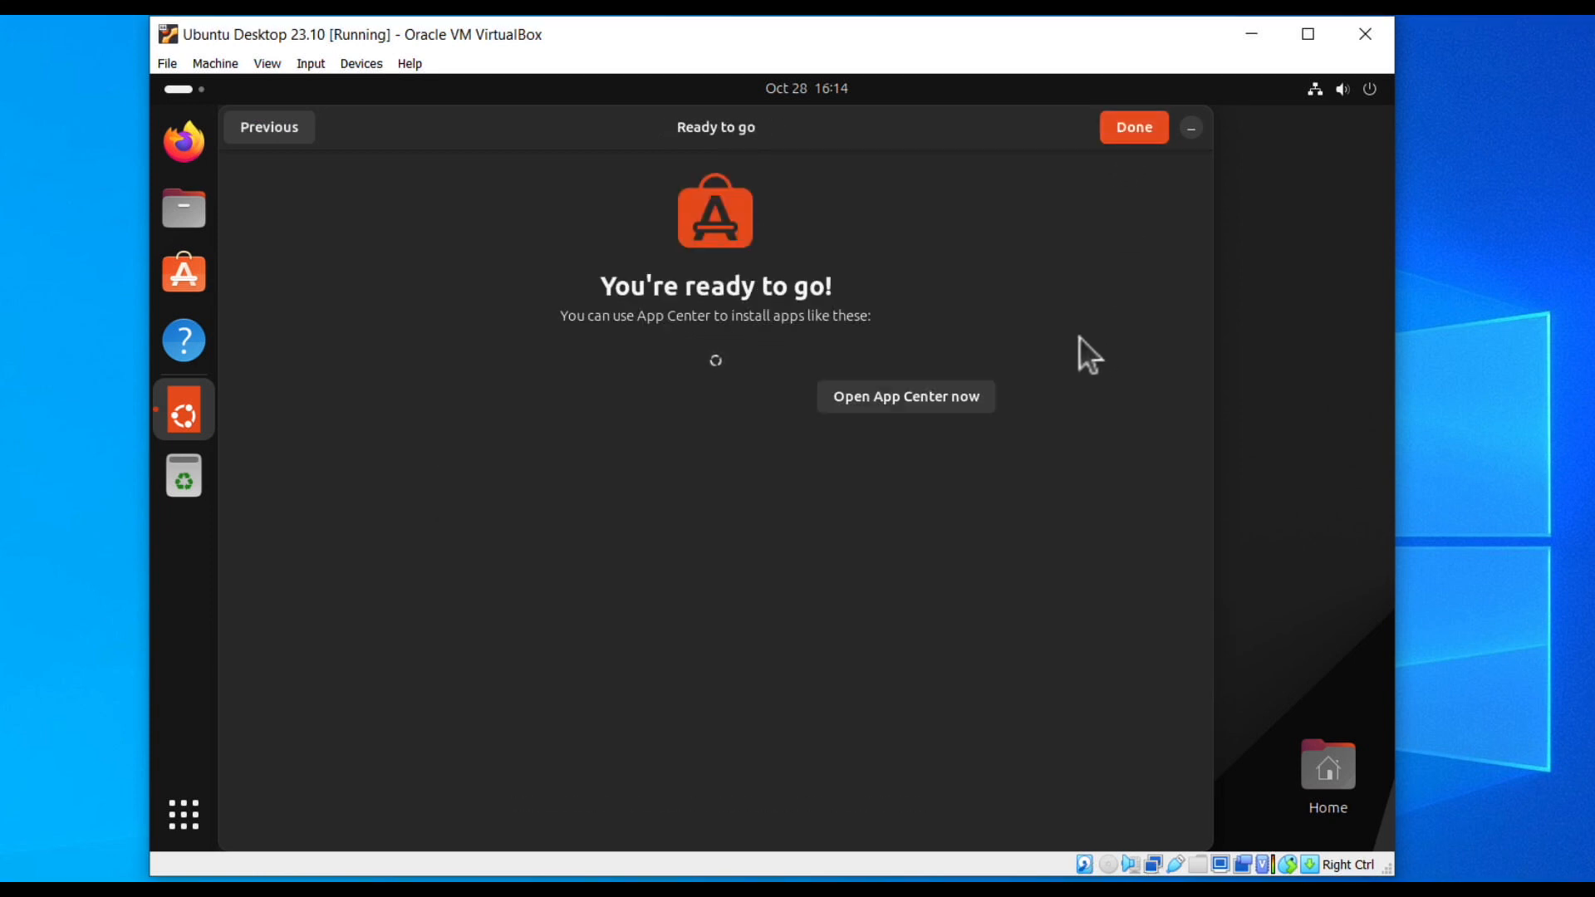
pyautogui.click(1131, 133)
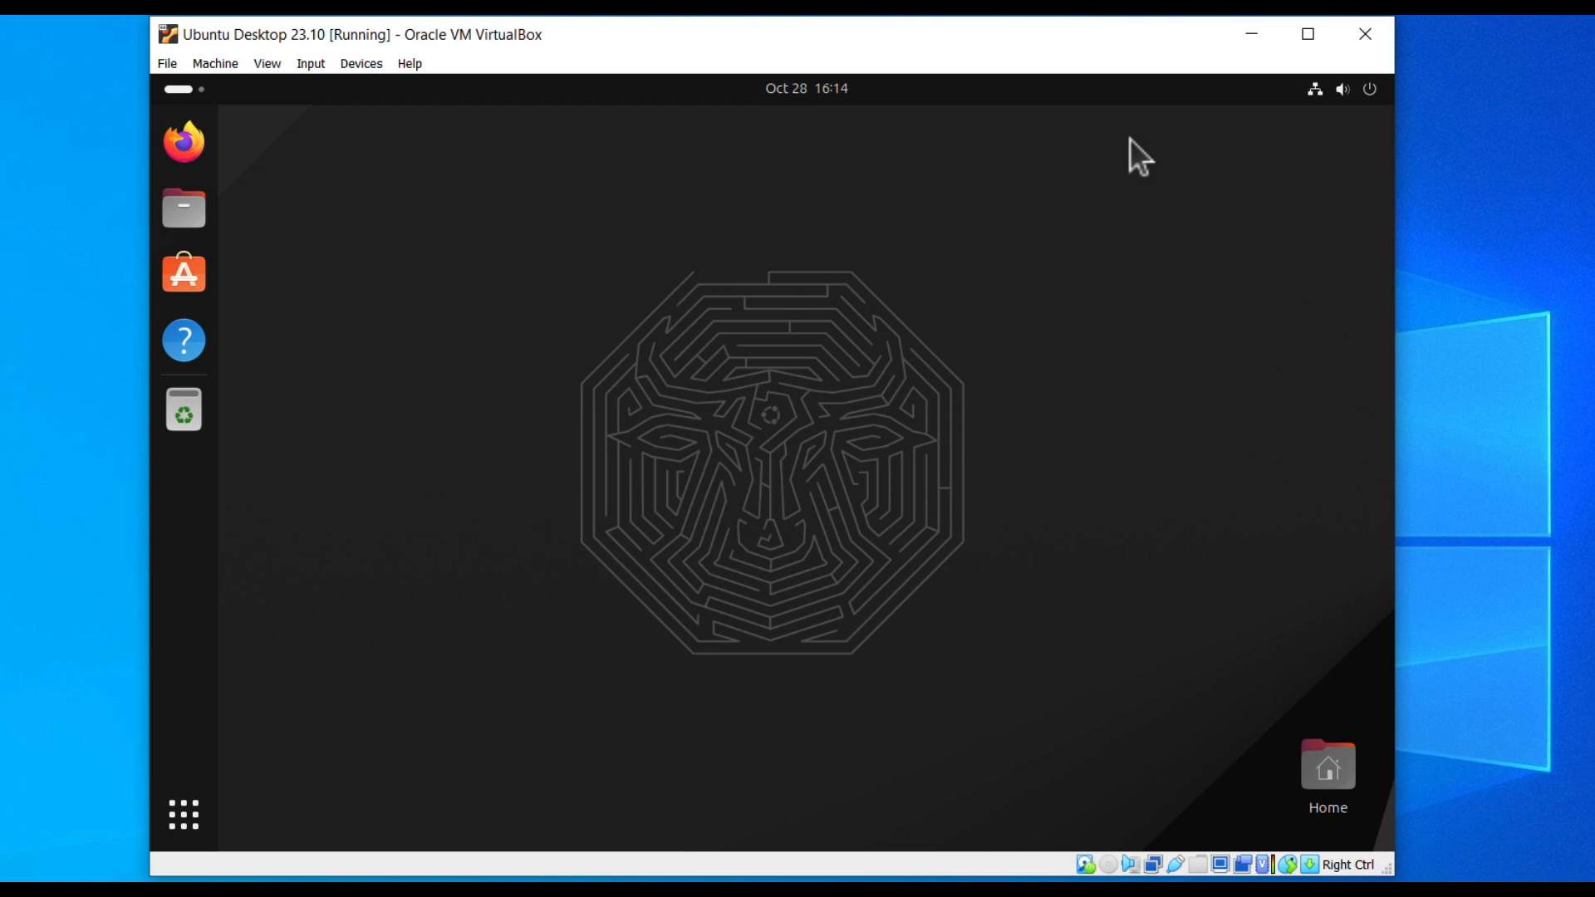